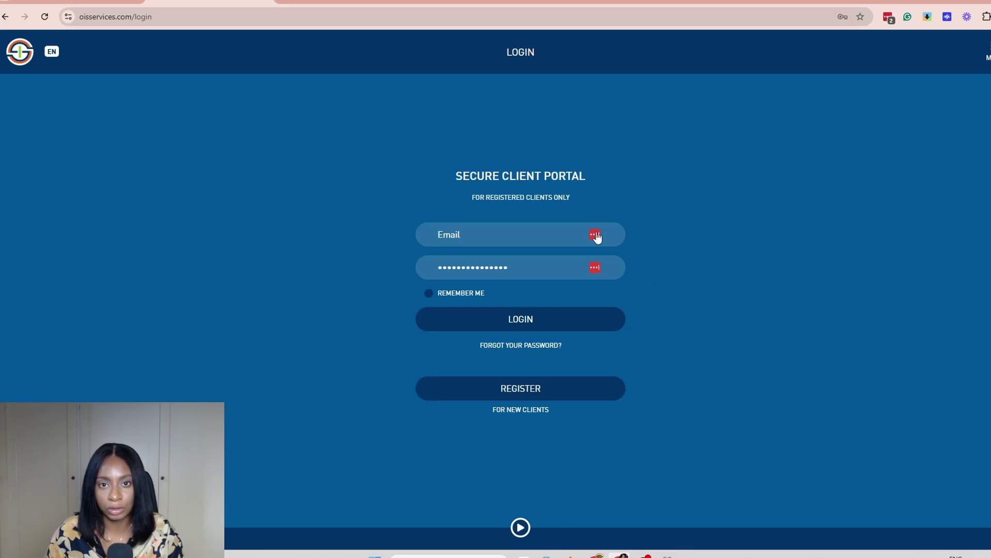
# - Review the new-client registration form's required fields, and return to the login page
pyautogui.click(521, 389)
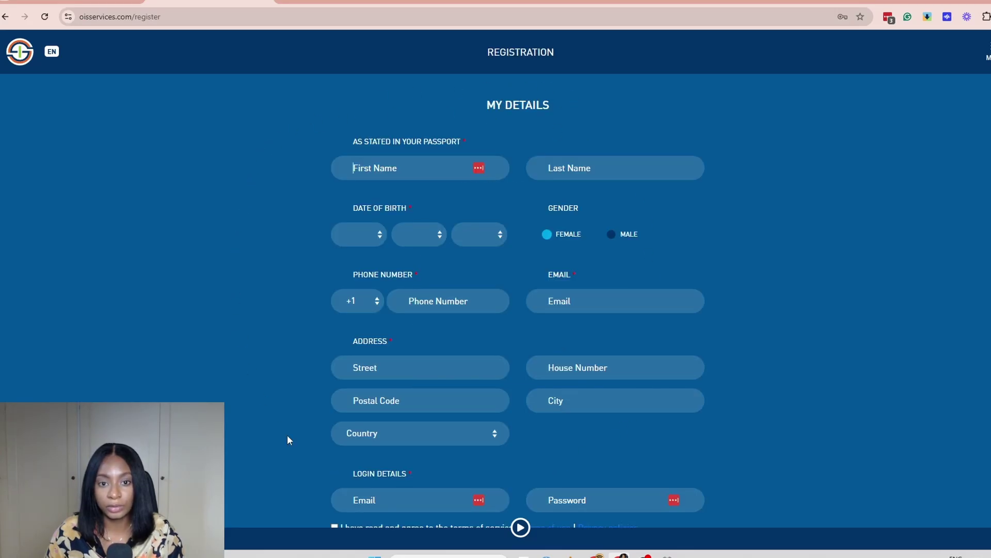
pyautogui.scroll(-1, 719, 224)
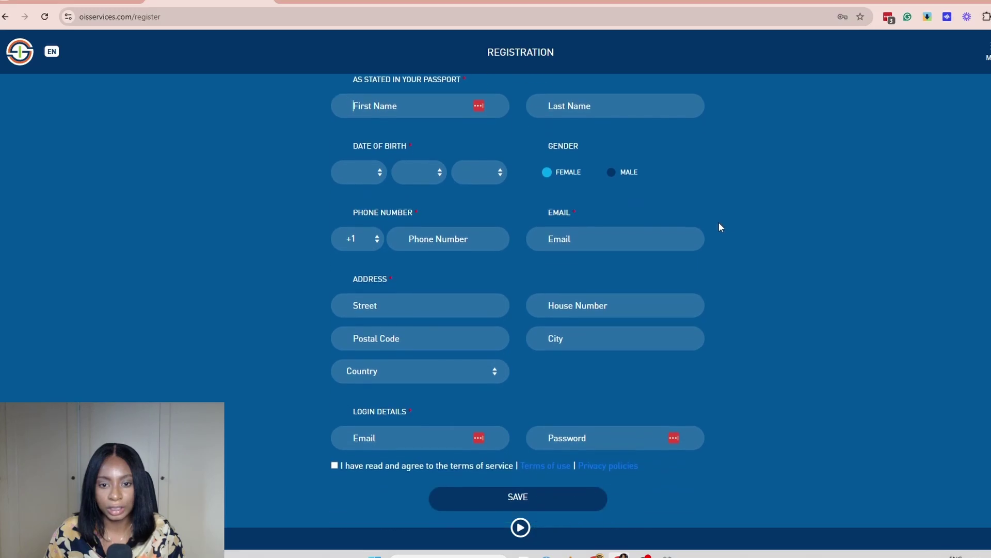
pyautogui.scroll(1, 496, 199)
pyautogui.scroll(1, 490, 197)
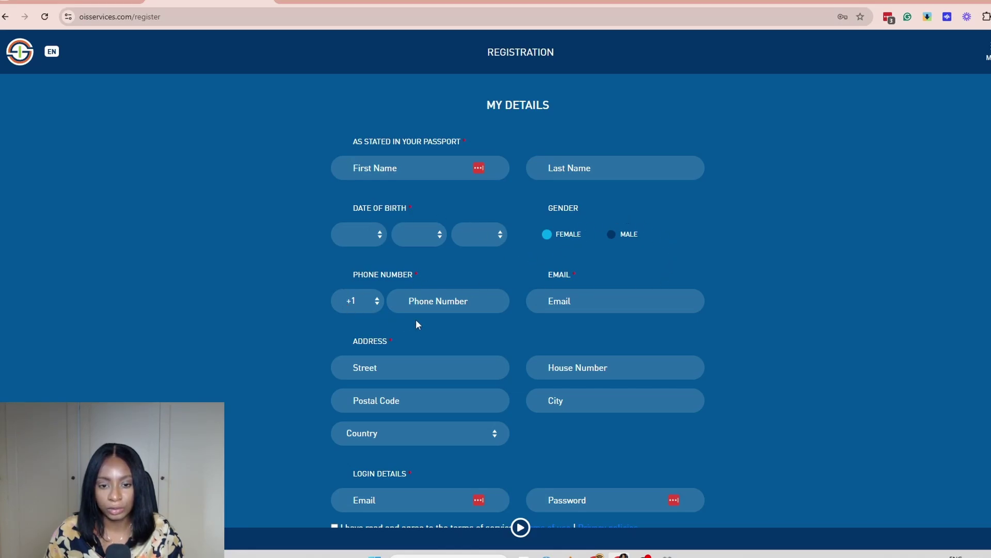
pyautogui.scroll(-2, 357, 421)
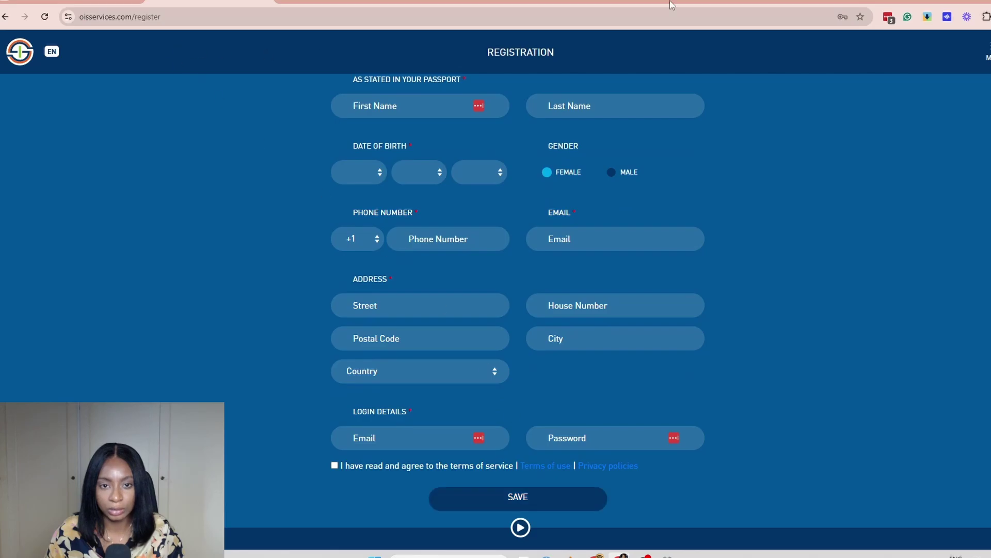
pyautogui.scroll(2, 970, 302)
pyautogui.click(52, 51)
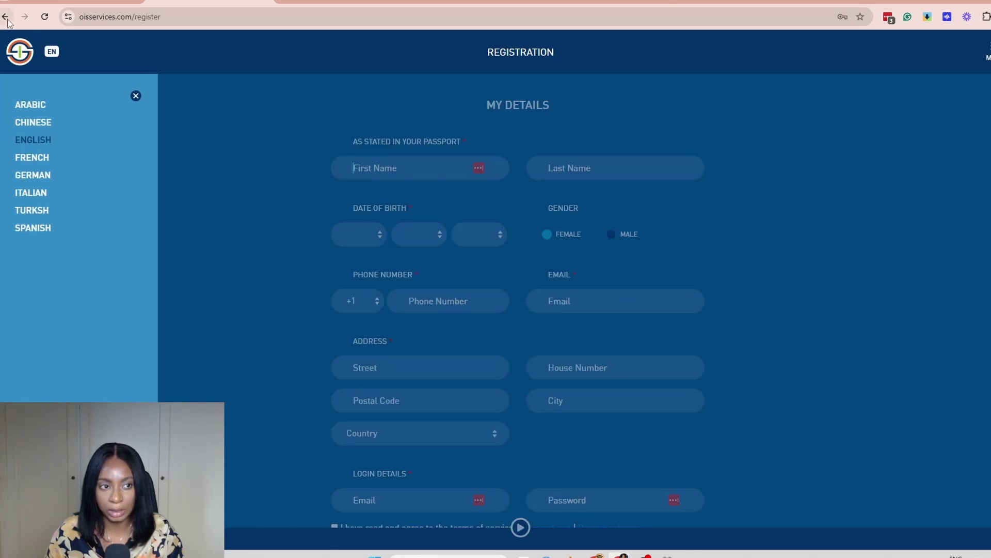
pyautogui.click(5, 18)
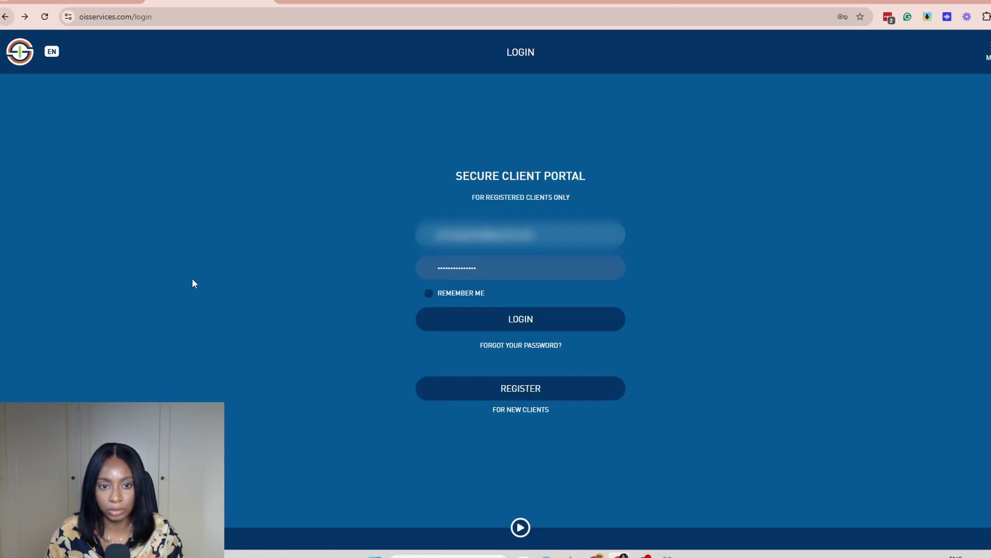
# - Log in to the client portal with the prefilled credentials and open the BVN application
pyautogui.click(514, 323)
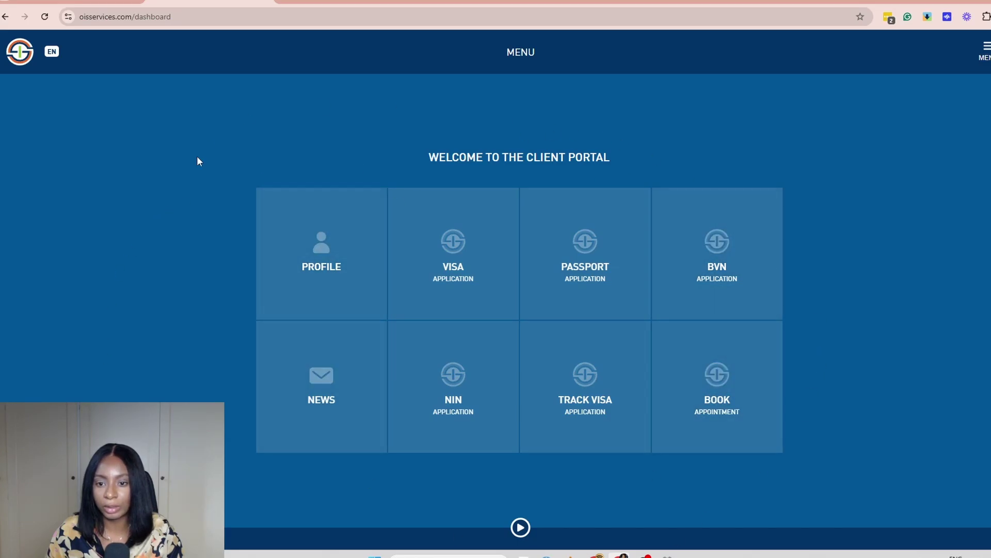
pyautogui.click(723, 277)
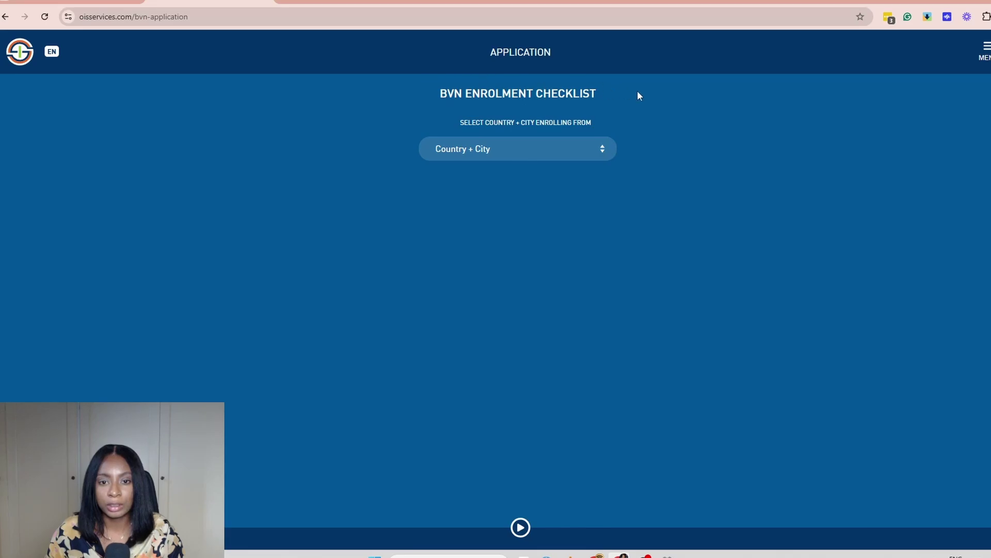
# - Select Italy - Rome as the country and city for BVN enrolment
pyautogui.click(604, 155)
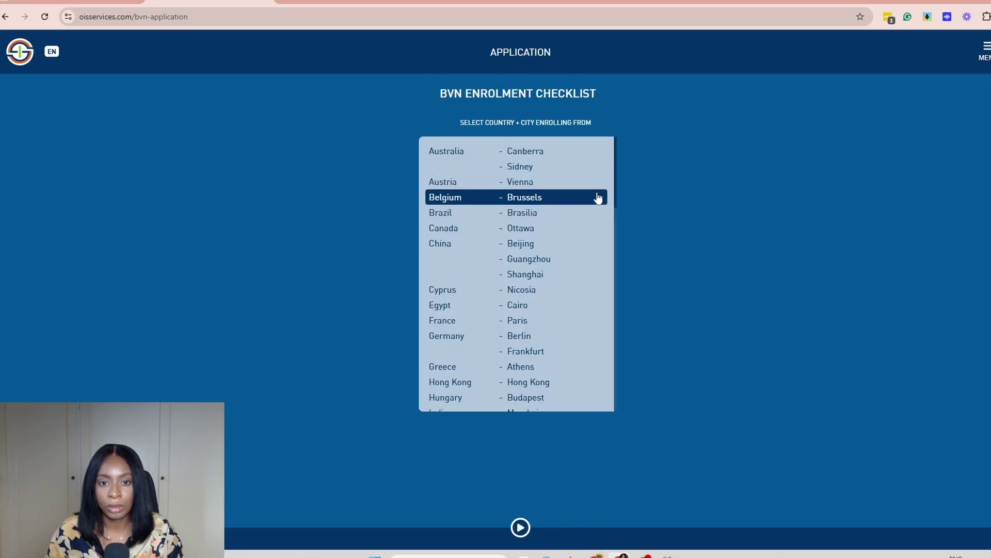
pyautogui.scroll(-4, 475, 341)
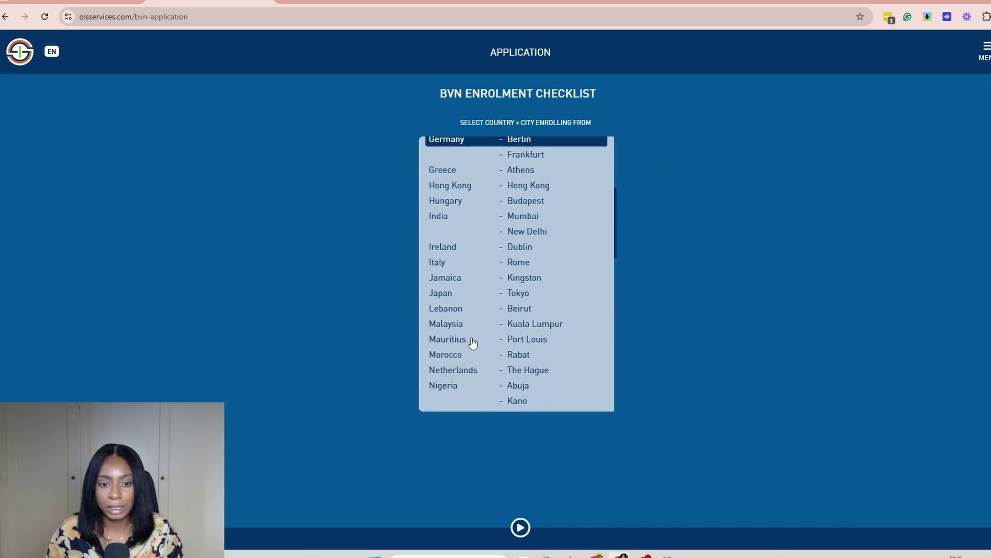
pyautogui.click(549, 239)
pyautogui.scroll(-3, 838, 138)
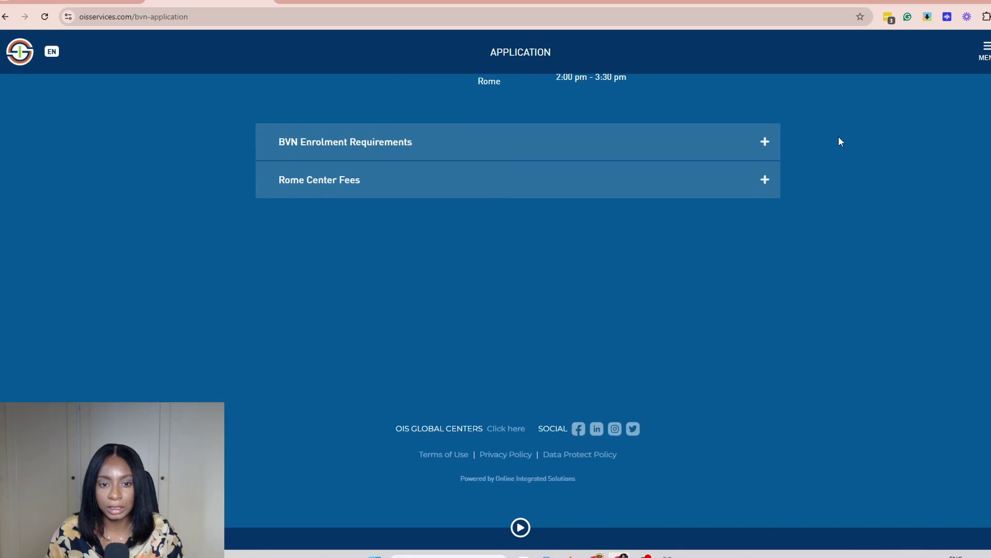
# - Switch the BVN enrolment location to Hong Kong - Hong Kong
pyautogui.scroll(3, 634, 284)
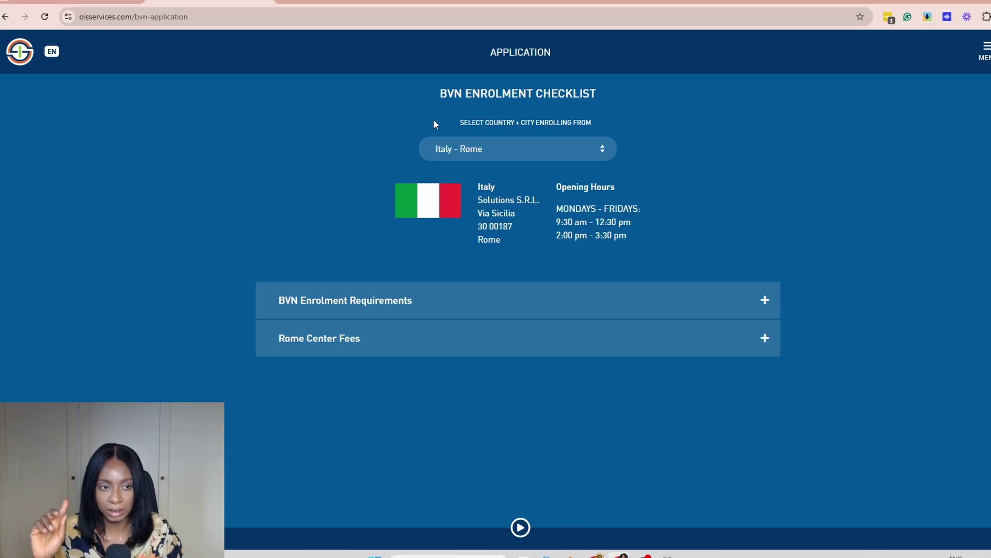
pyautogui.click(605, 150)
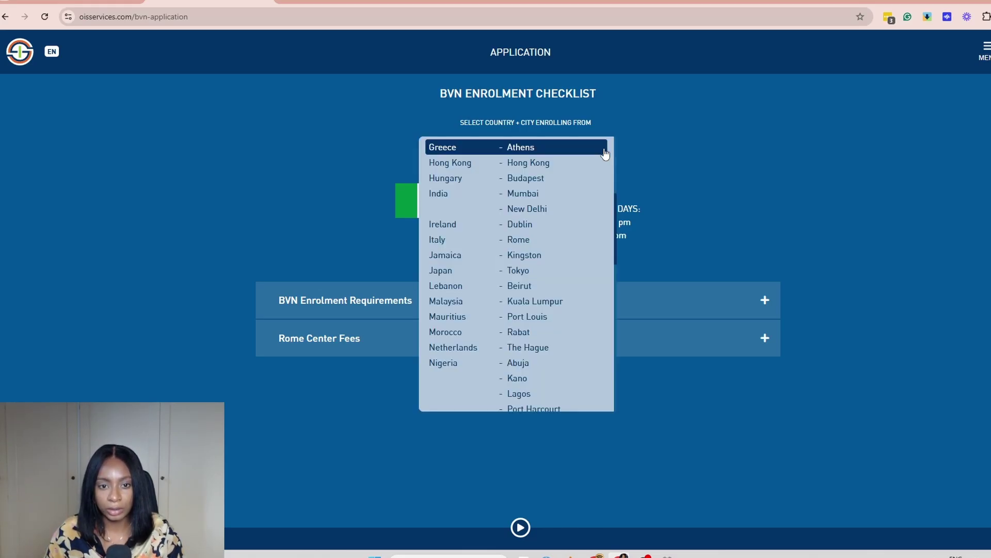
pyautogui.click(549, 170)
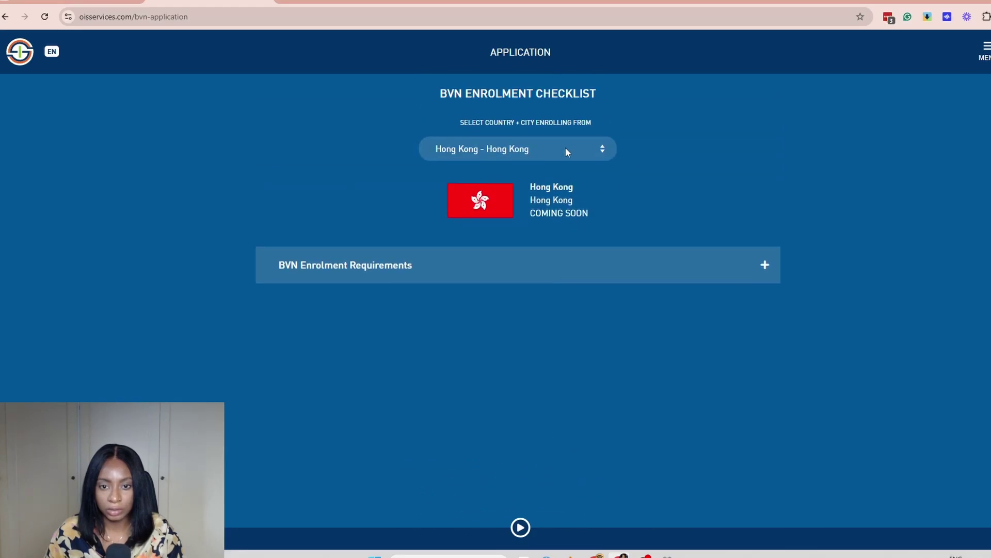
# - Look through the available enrolment countries and choose United States - Atlanta as the enrolment location
pyautogui.click(602, 150)
pyautogui.scroll(-1, 521, 255)
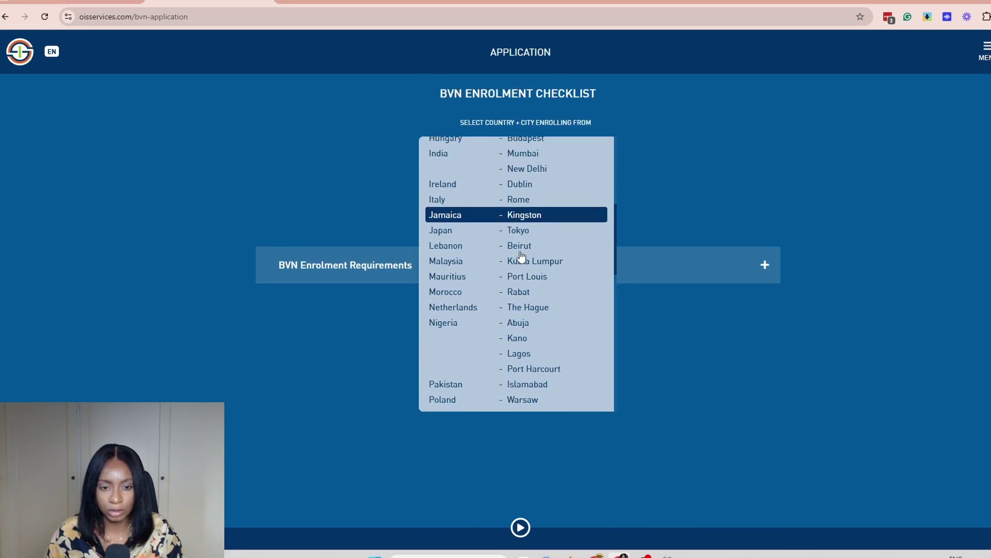
pyautogui.scroll(-5, 521, 255)
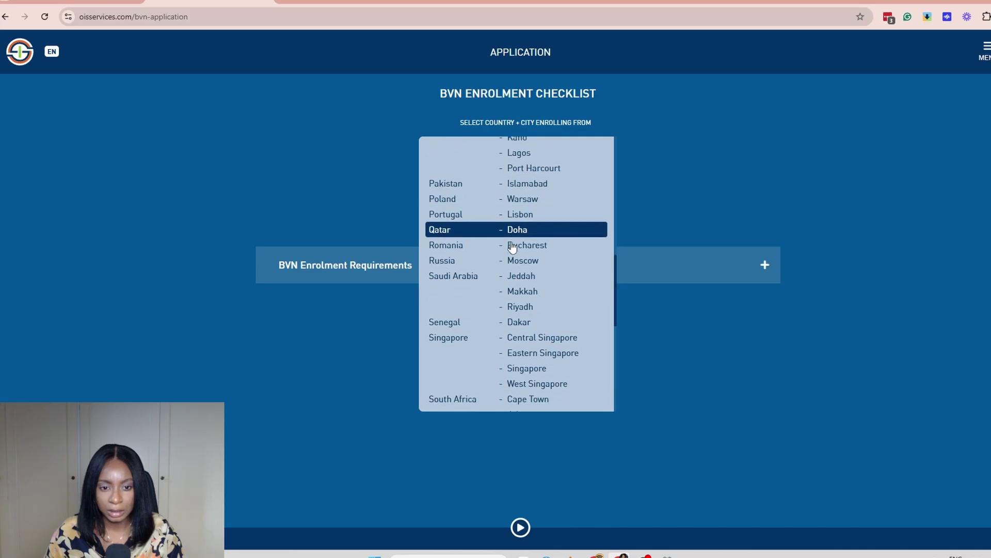
pyautogui.scroll(-1, 512, 247)
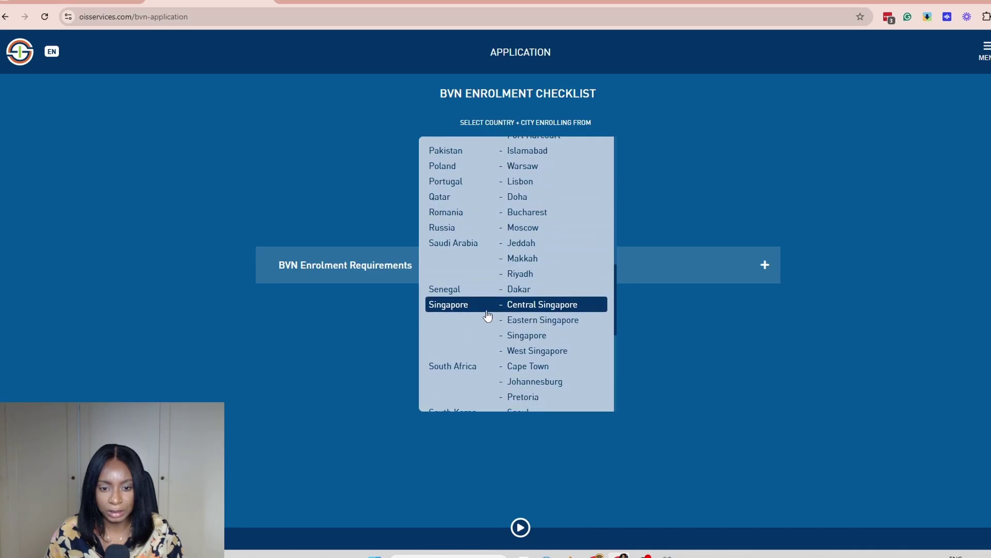
pyautogui.scroll(5, 491, 315)
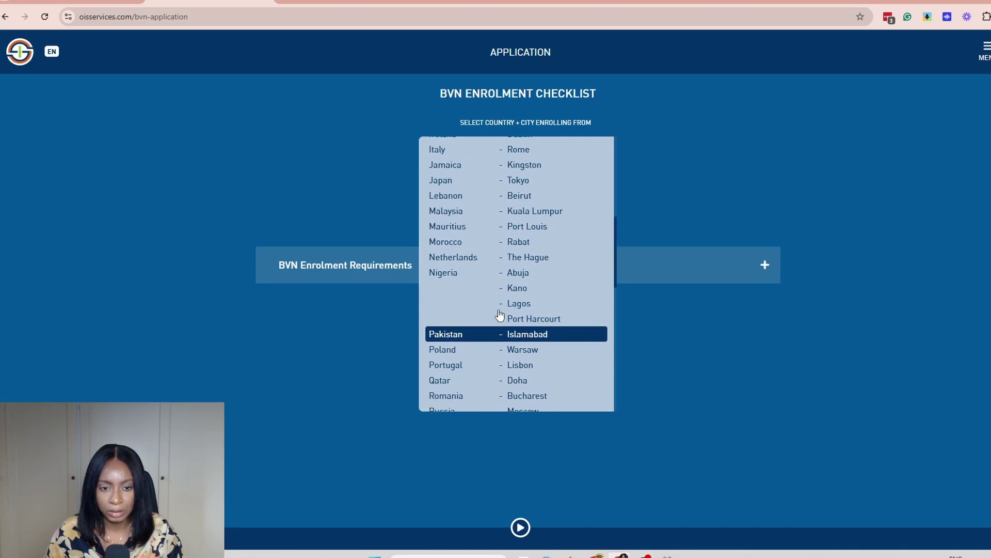
pyautogui.scroll(3, 499, 314)
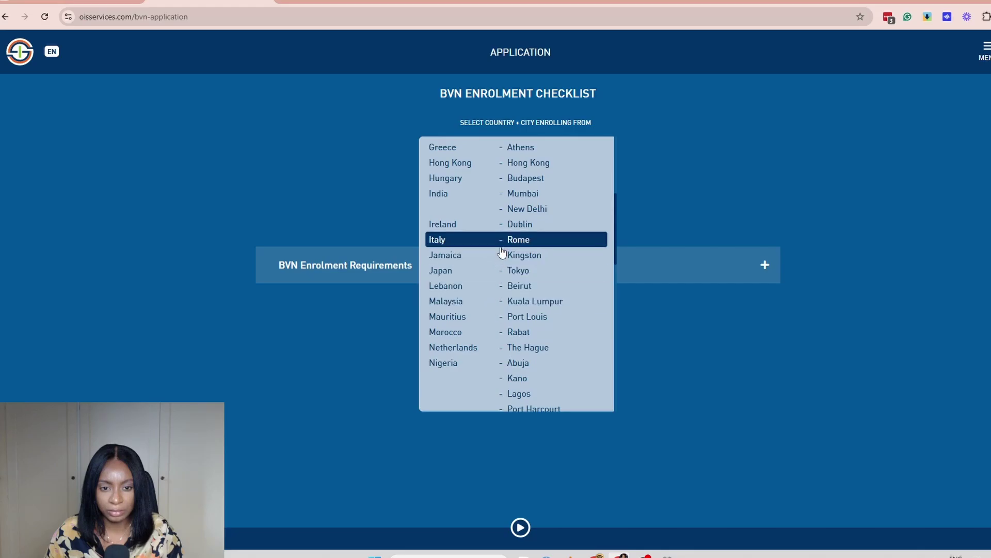
pyautogui.scroll(-10, 502, 251)
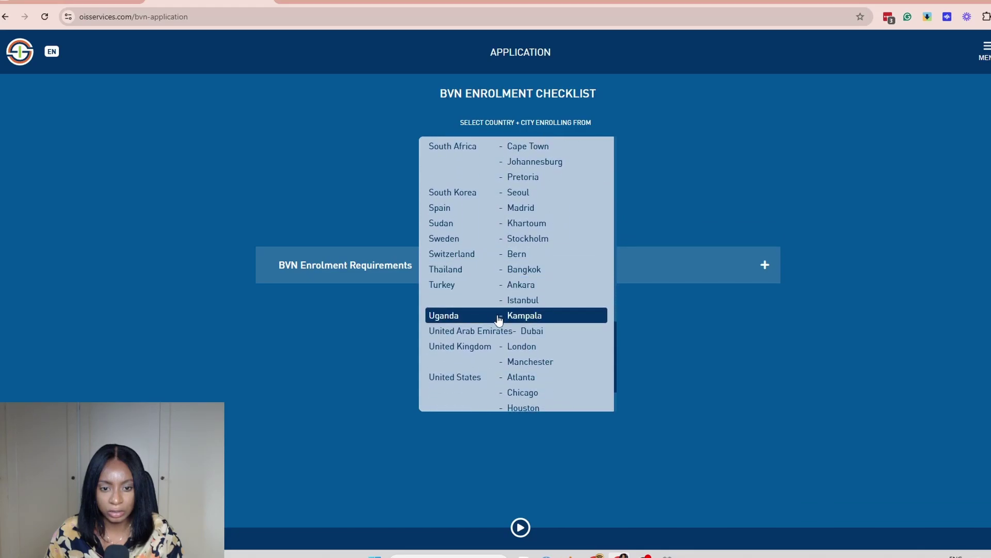
pyautogui.click(504, 377)
pyautogui.scroll(-3, 505, 385)
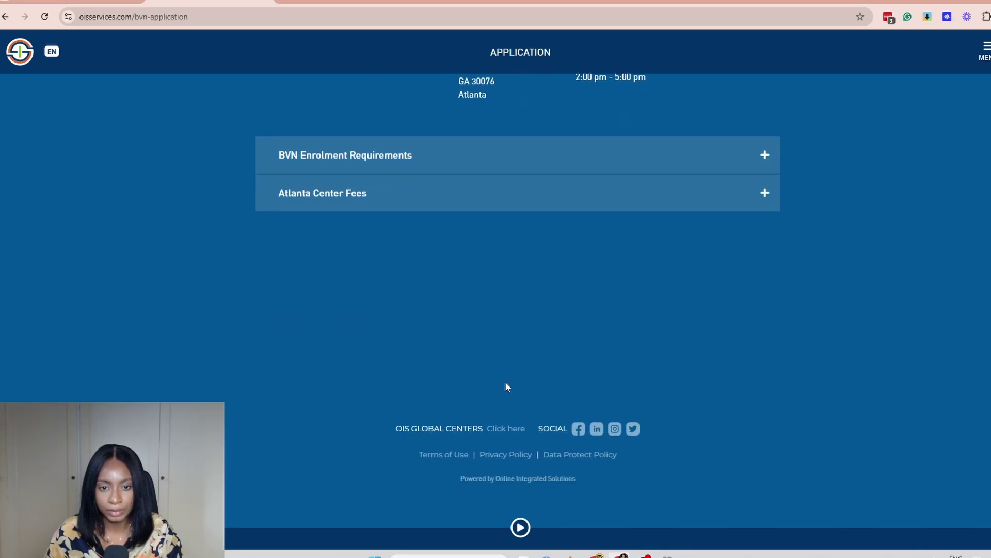
# - Browse the enrolment cities again and set the enrolment location back to Italy - Rome
pyautogui.scroll(3, 517, 303)
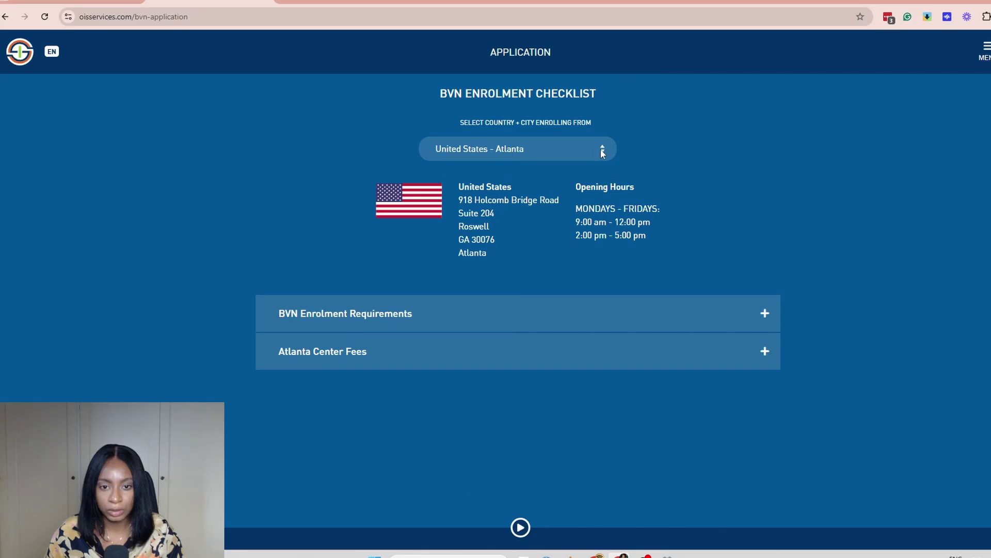
pyautogui.click(602, 154)
pyautogui.scroll(-3, 586, 214)
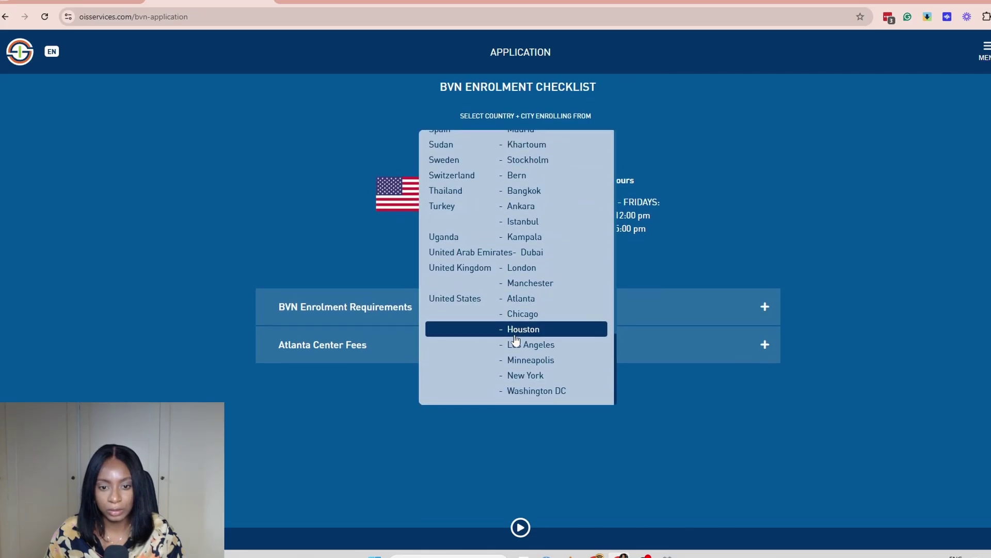
pyautogui.scroll(-1, 514, 338)
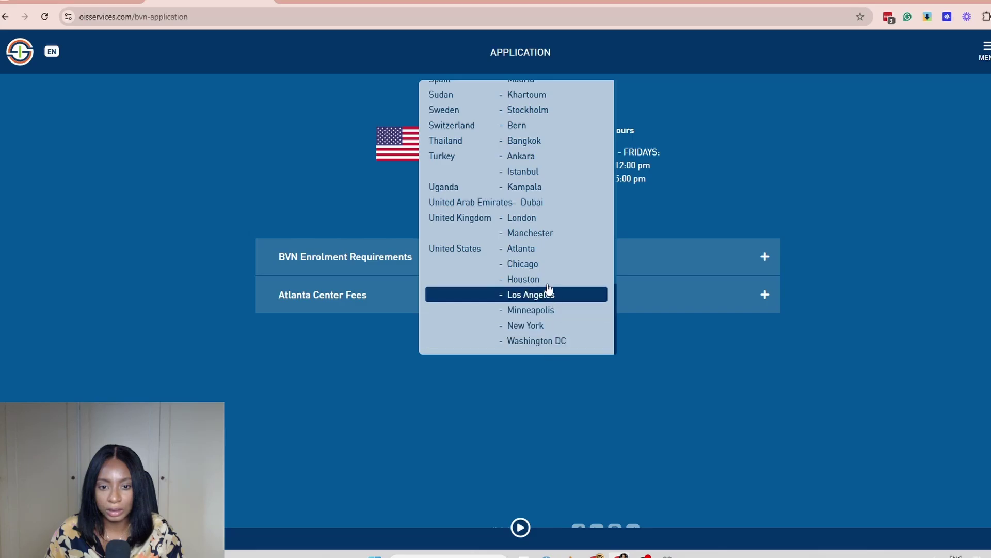
pyautogui.scroll(10, 546, 259)
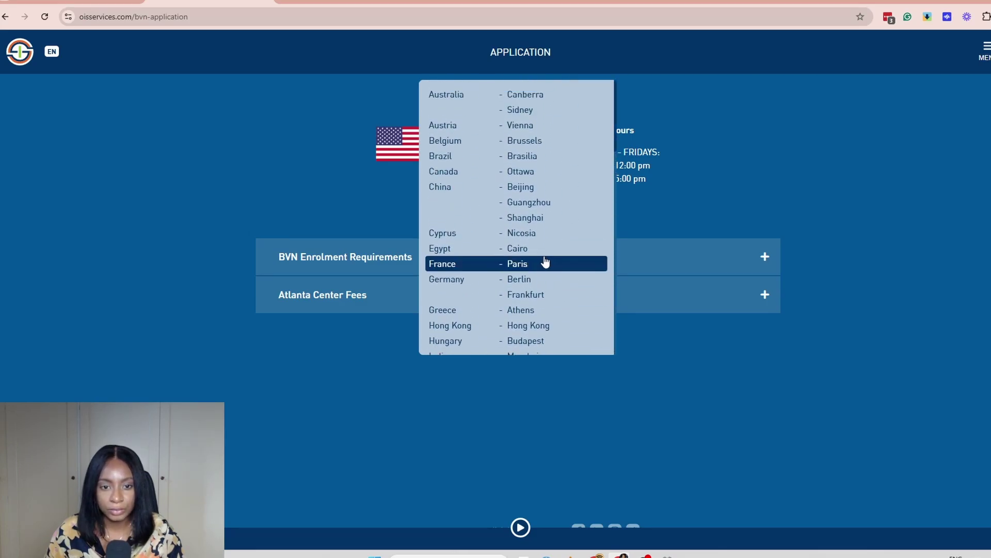
pyautogui.scroll(1, 534, 249)
pyautogui.scroll(-5, 534, 247)
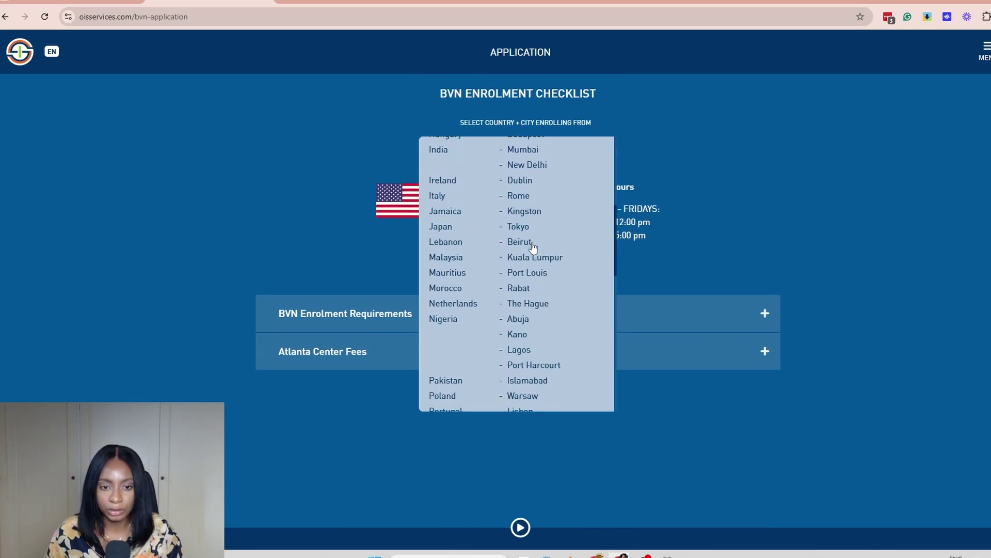
pyautogui.click(523, 195)
# - Expand the BVN enrolment requirements for the Rome center and review the required documents
pyautogui.scroll(-3, 571, 110)
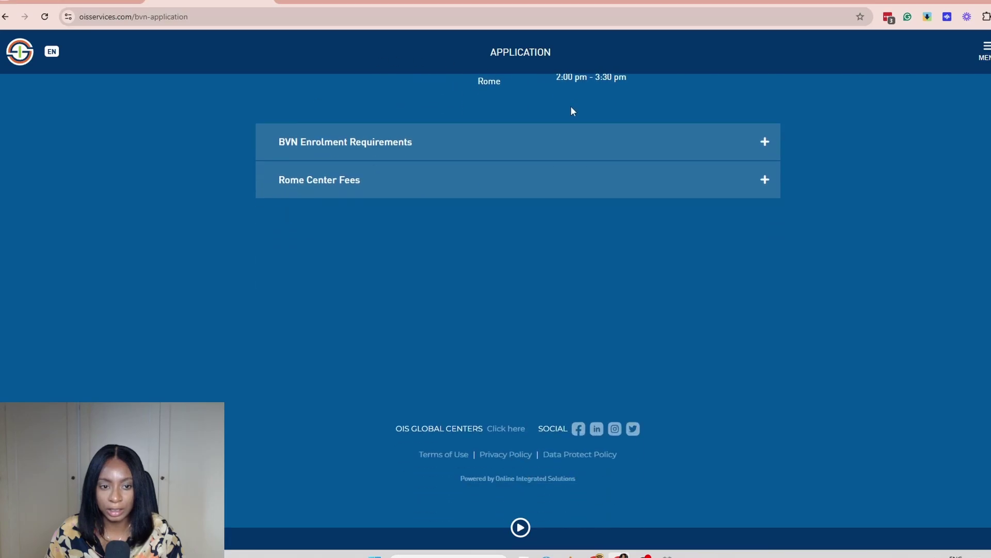
pyautogui.click(510, 143)
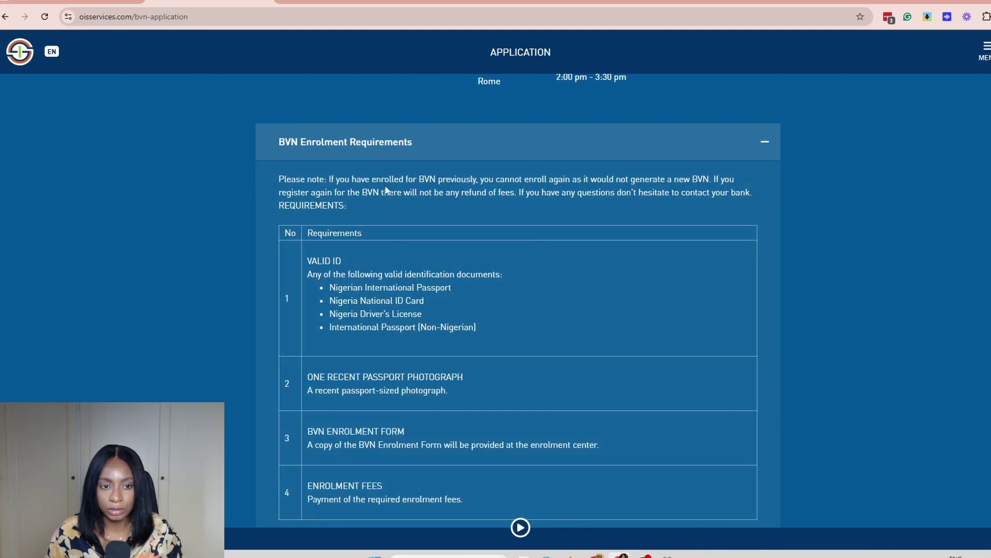
pyautogui.click(307, 148)
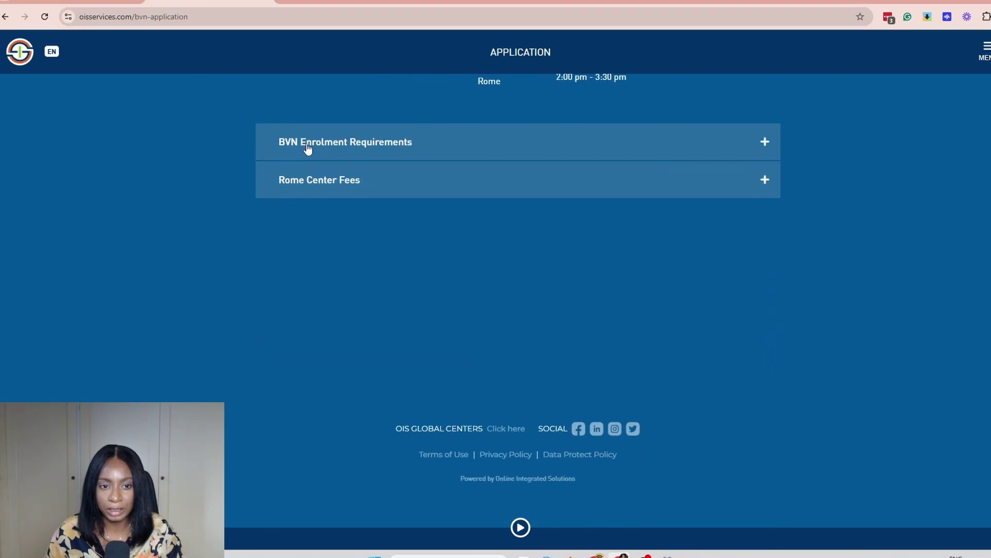
pyautogui.click(488, 154)
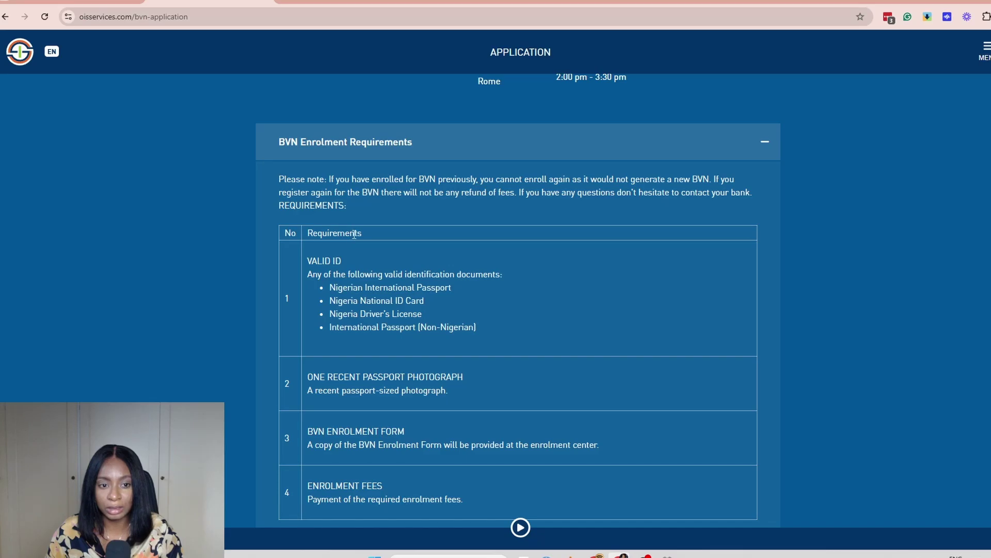
pyautogui.scroll(-3, 374, 122)
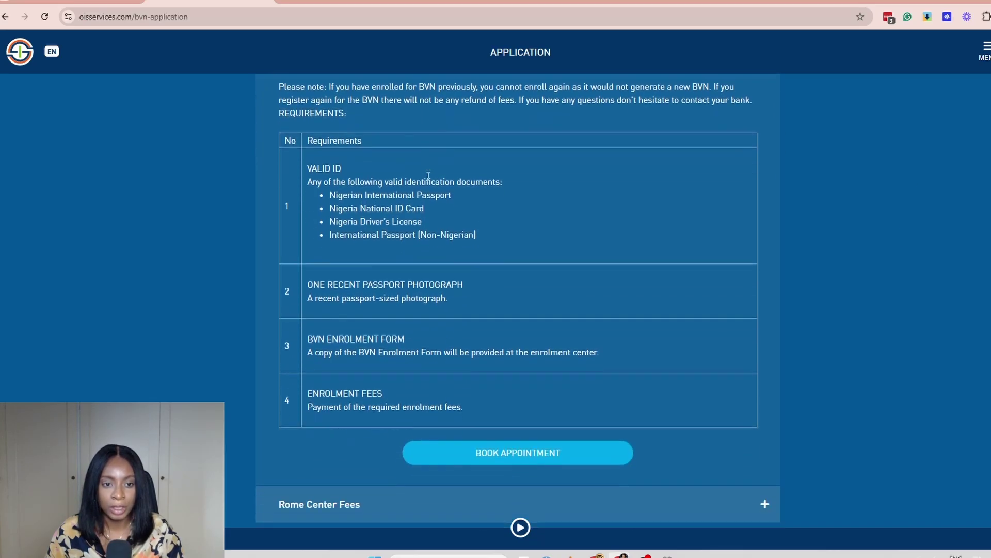
pyautogui.scroll(1, 374, 117)
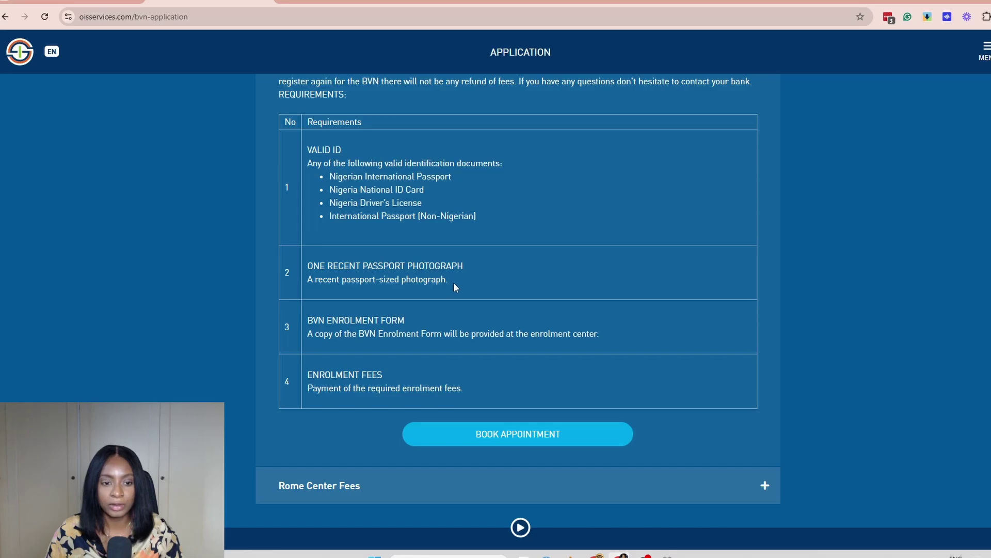
# - Check the Rome center's enrolment fee and payment method, and collapse the fee details
pyautogui.scroll(-2, 453, 283)
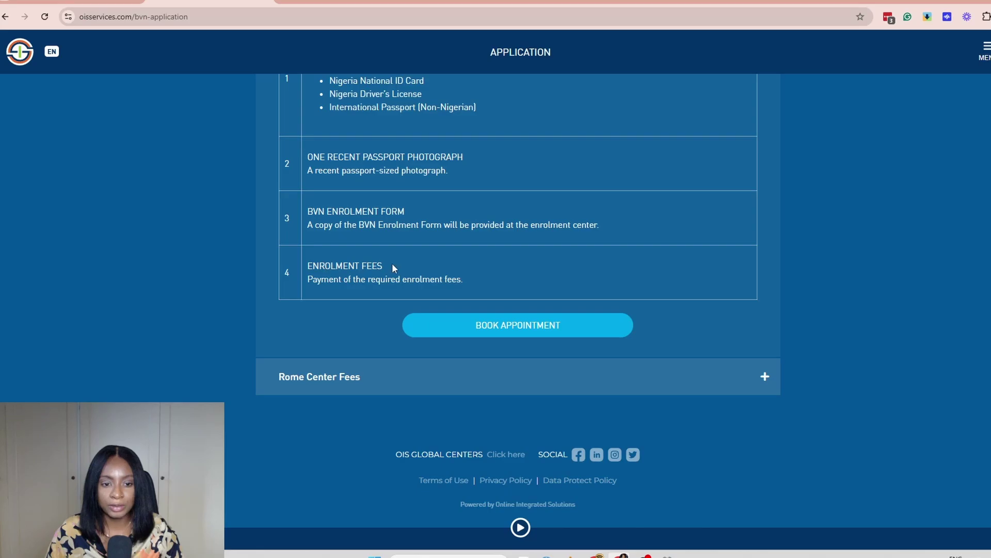
pyautogui.click(382, 378)
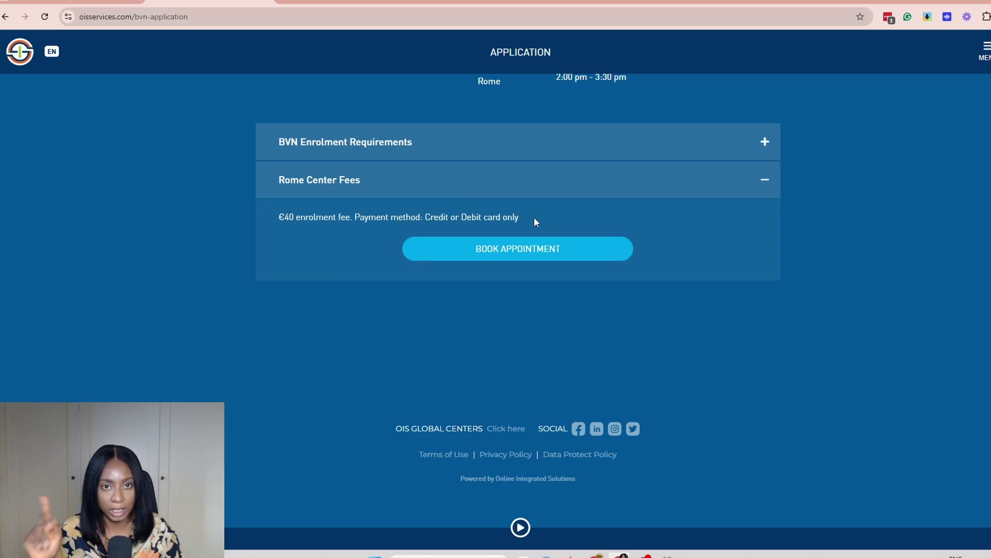
pyautogui.click(544, 179)
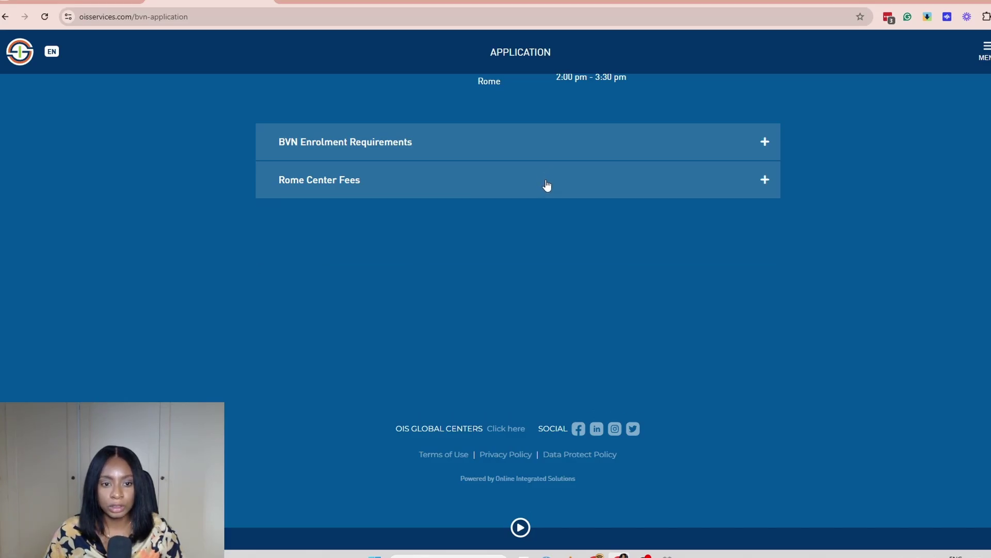
# - Expand the BVN enrolment requirements for the Rome center again and open the appointment booking system
pyautogui.click(544, 180)
pyautogui.click(546, 146)
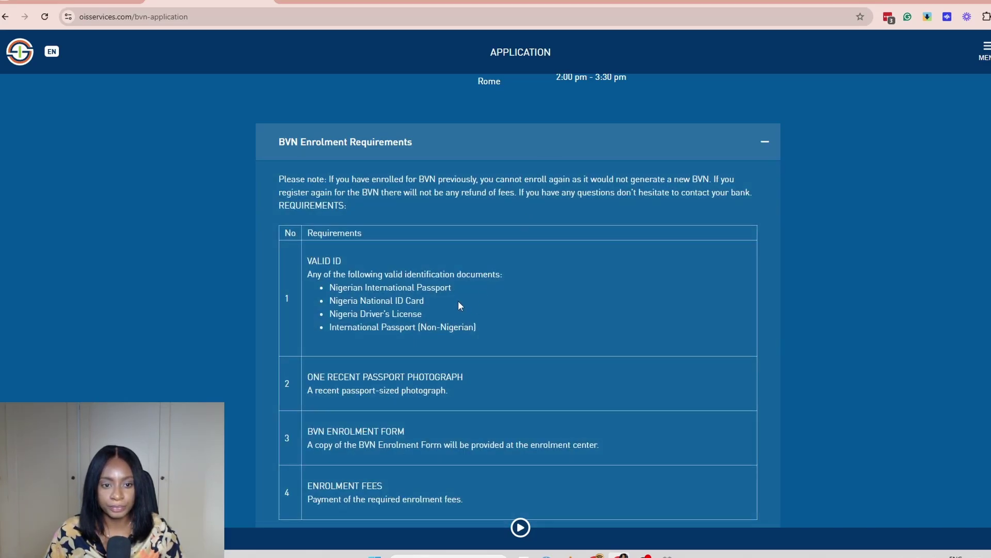
pyautogui.scroll(-5, 458, 305)
pyautogui.click(472, 299)
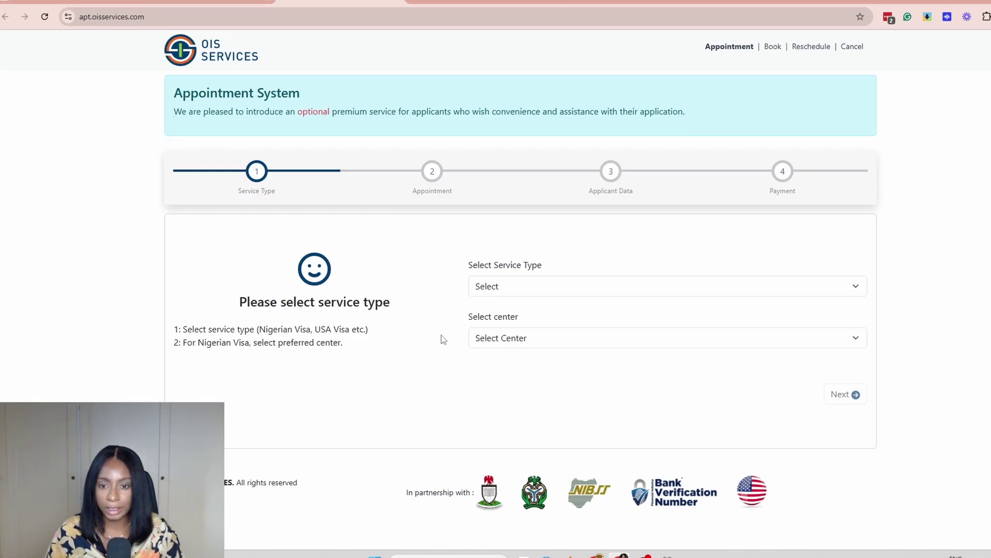
# - Choose BVN Enrolment as the service type at the Rome, Italy center with Regular processing, and continue to the appointment stage
pyautogui.click(511, 290)
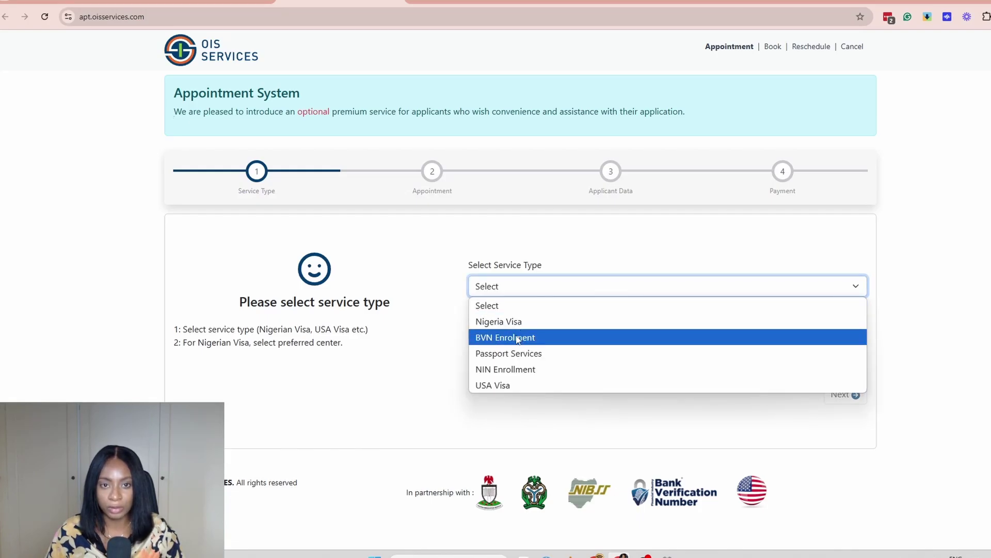
pyautogui.click(521, 337)
pyautogui.click(559, 339)
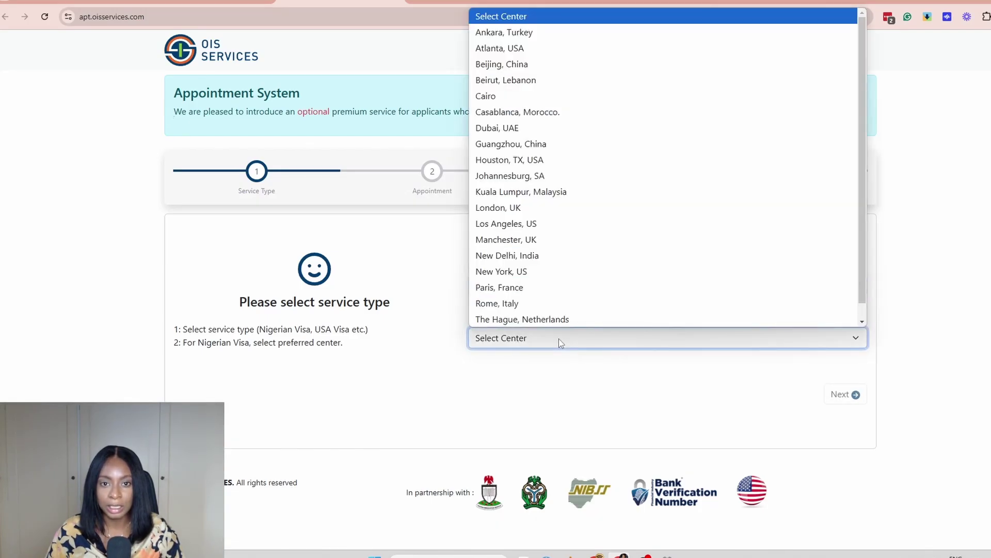
pyautogui.scroll(-1, 521, 154)
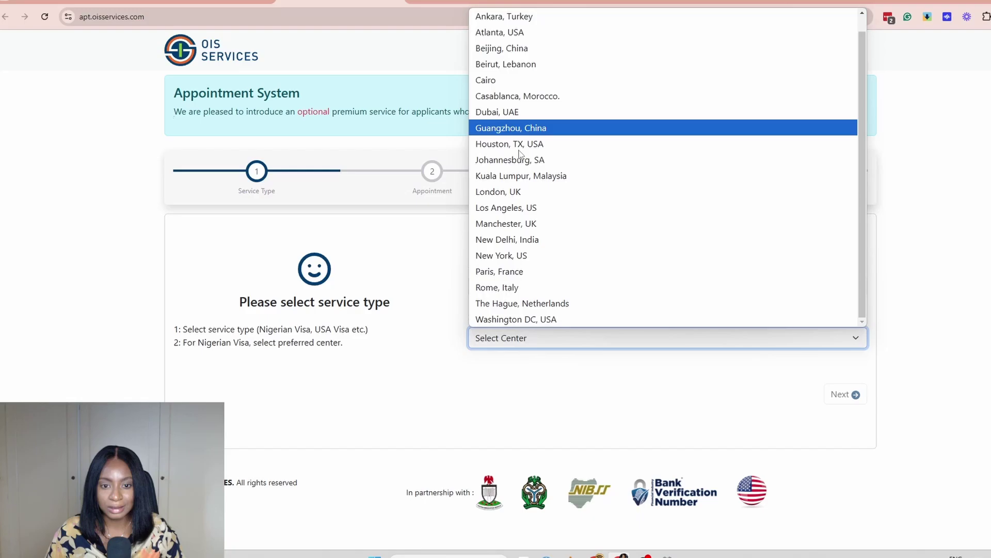
pyautogui.click(548, 336)
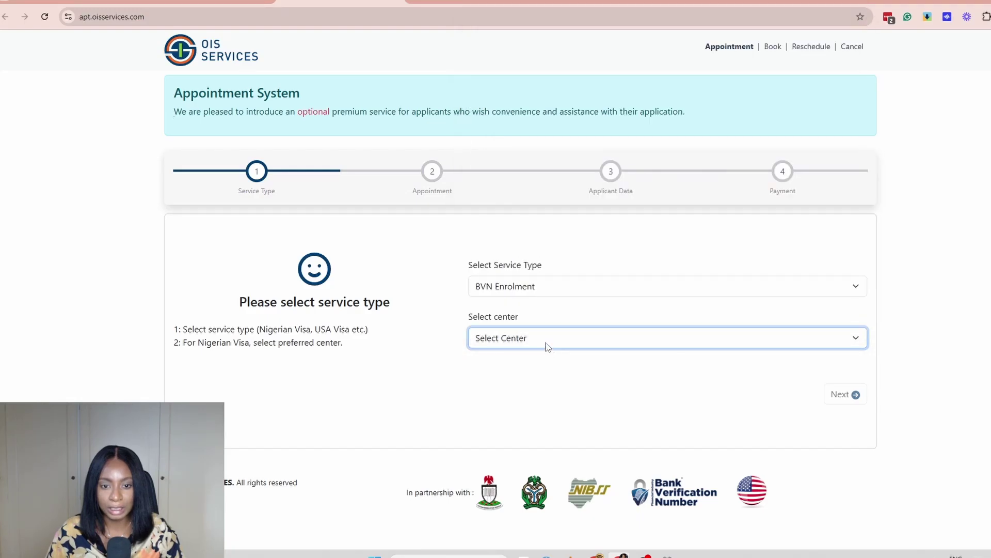
pyautogui.click(548, 343)
pyautogui.click(521, 304)
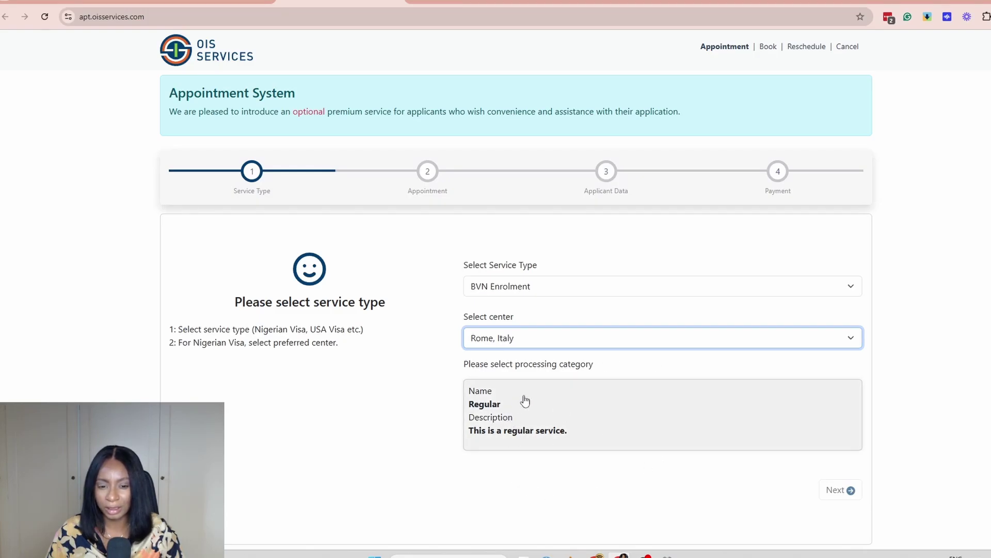
pyautogui.click(485, 400)
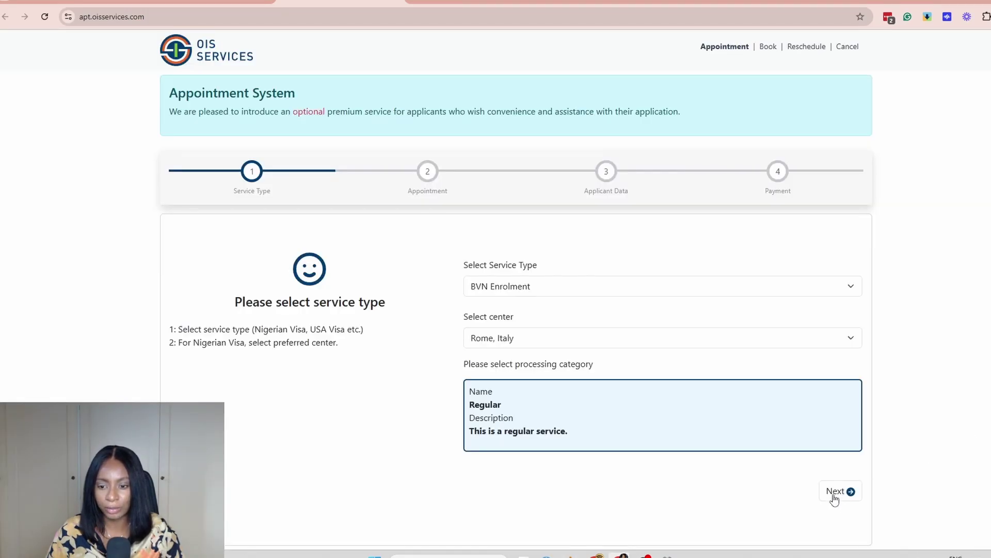
pyautogui.click(834, 496)
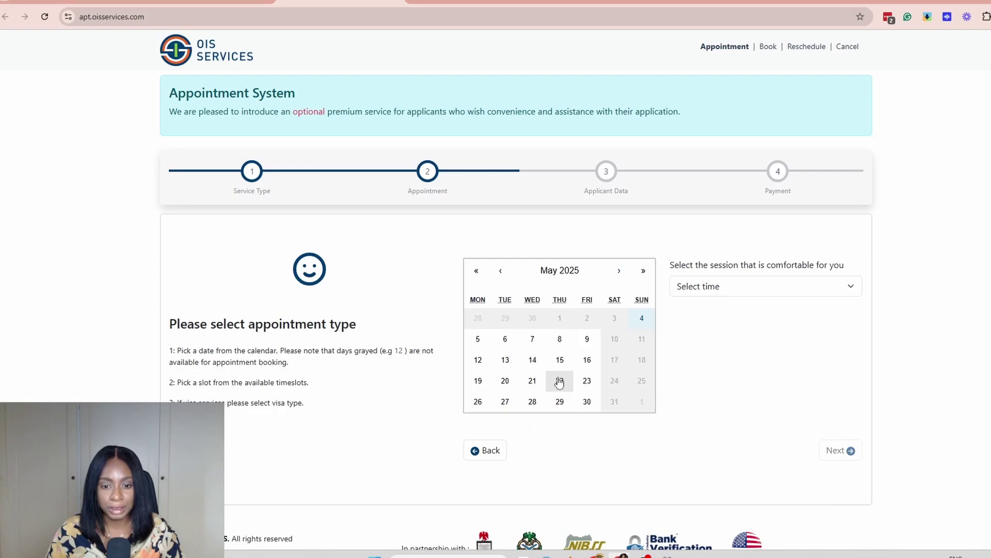
# - Select the 02:30 PM session on 29 May 2025 and continue to the applicant data
pyautogui.click(586, 400)
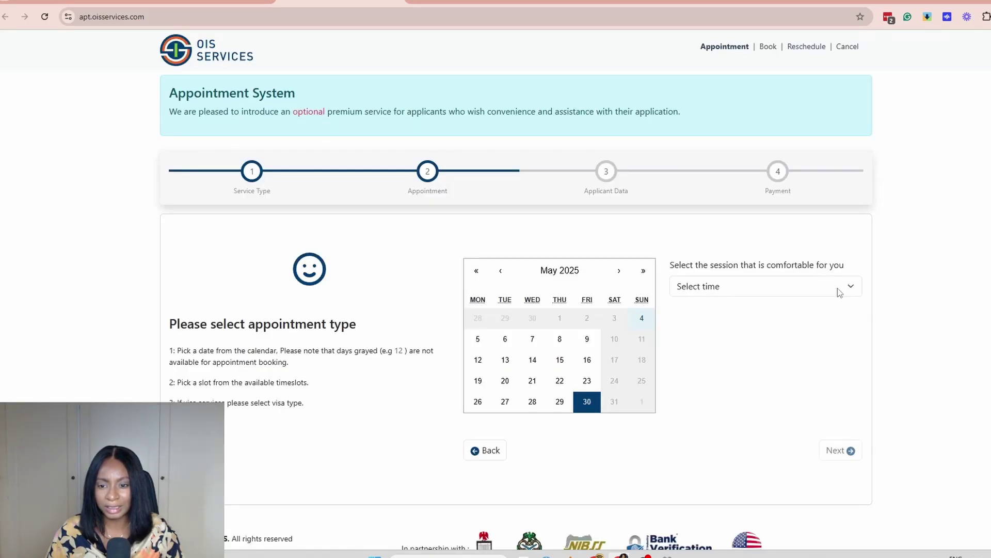
pyautogui.click(841, 287)
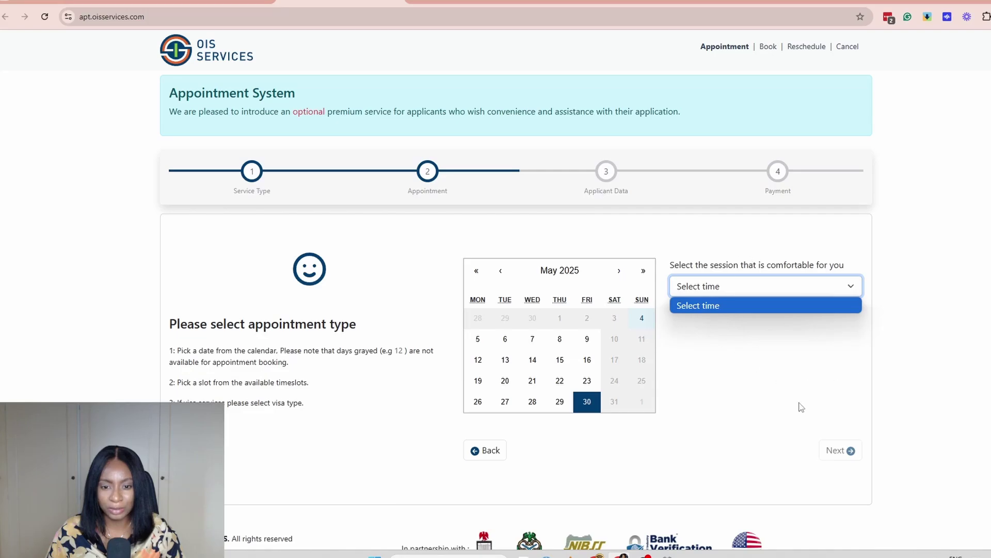
pyautogui.click(559, 402)
pyautogui.click(559, 403)
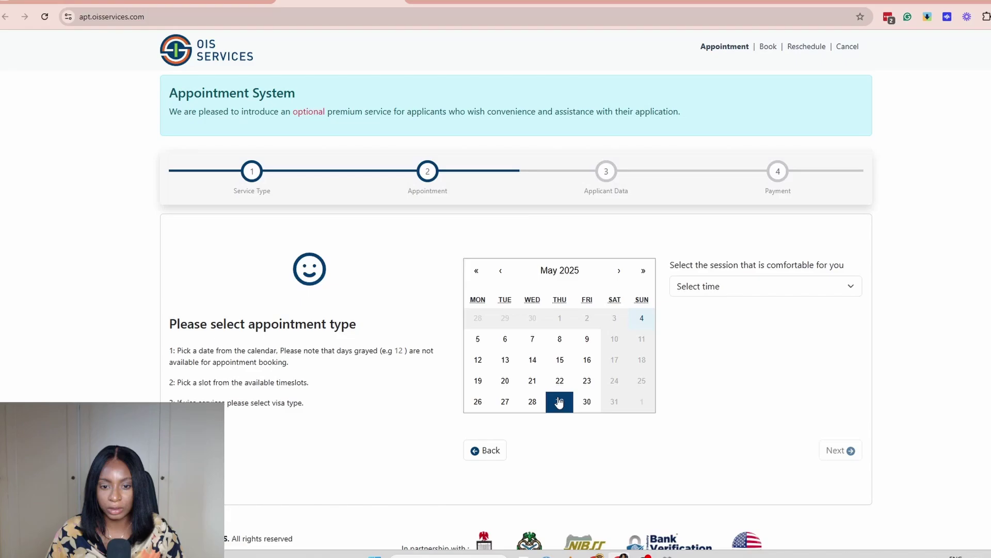
pyautogui.click(830, 292)
pyautogui.click(709, 369)
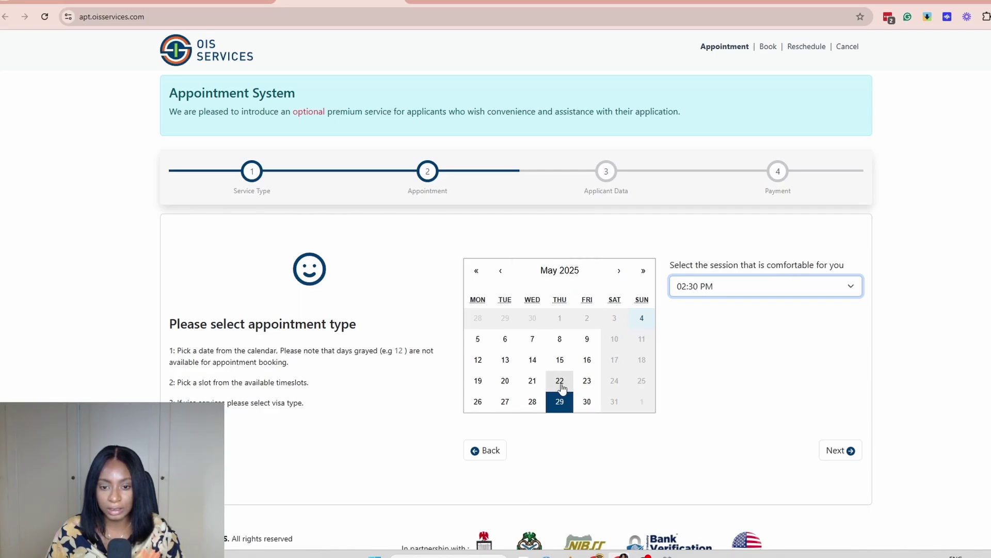
pyautogui.click(847, 452)
# - Fill in the applicant's passport number and first, middle and last names using the saved entries
pyautogui.click(494, 287)
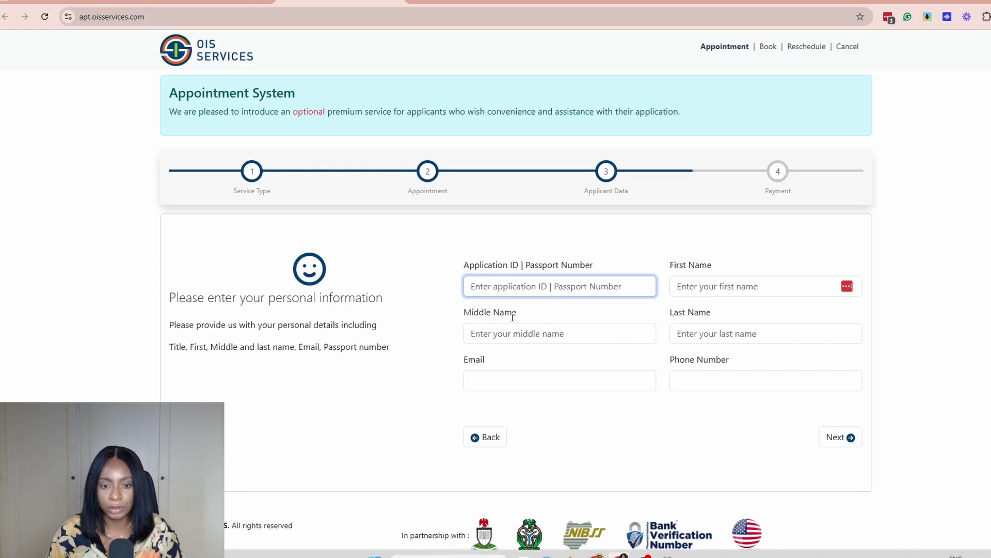
pyautogui.click(497, 288)
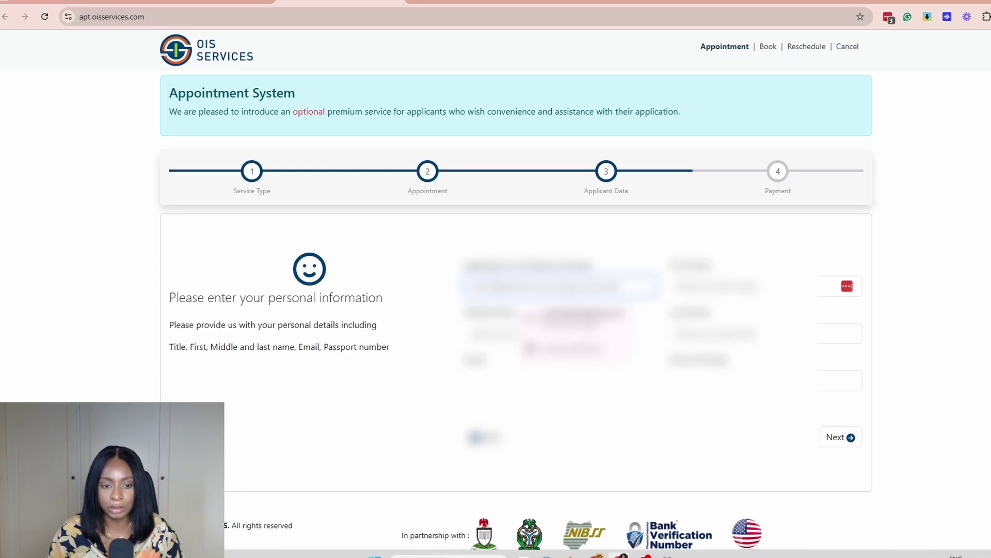
pyautogui.write('AA')
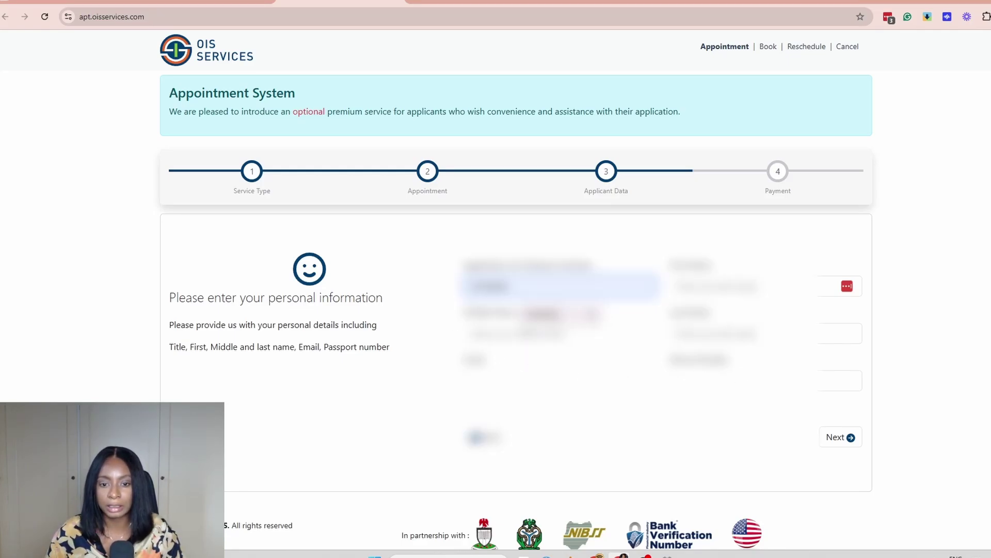
pyautogui.click(562, 314)
pyautogui.click(733, 287)
pyautogui.click(772, 318)
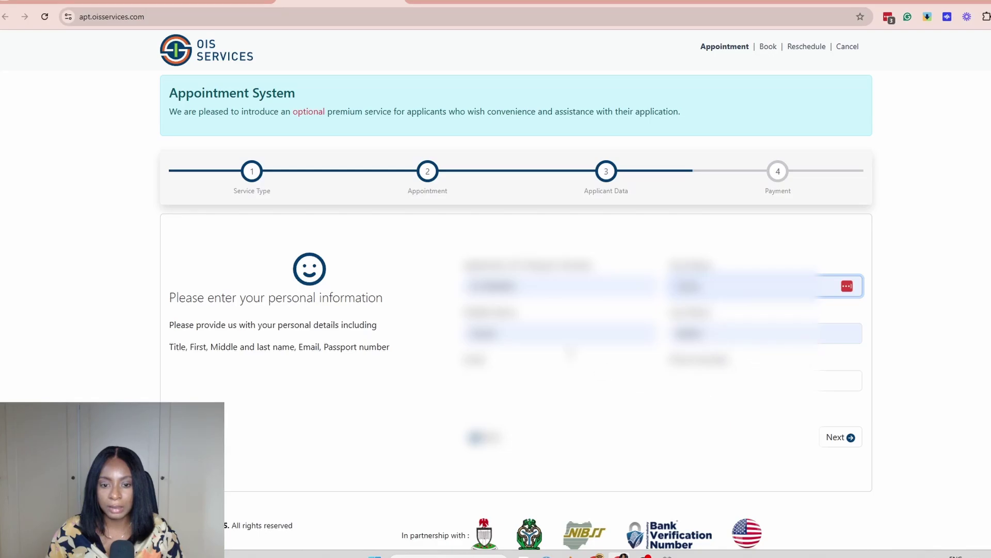
# - Fill in the applicant's e-mail and phone number from the saved entries and try to submit the form
pyautogui.click(564, 383)
pyautogui.click(575, 413)
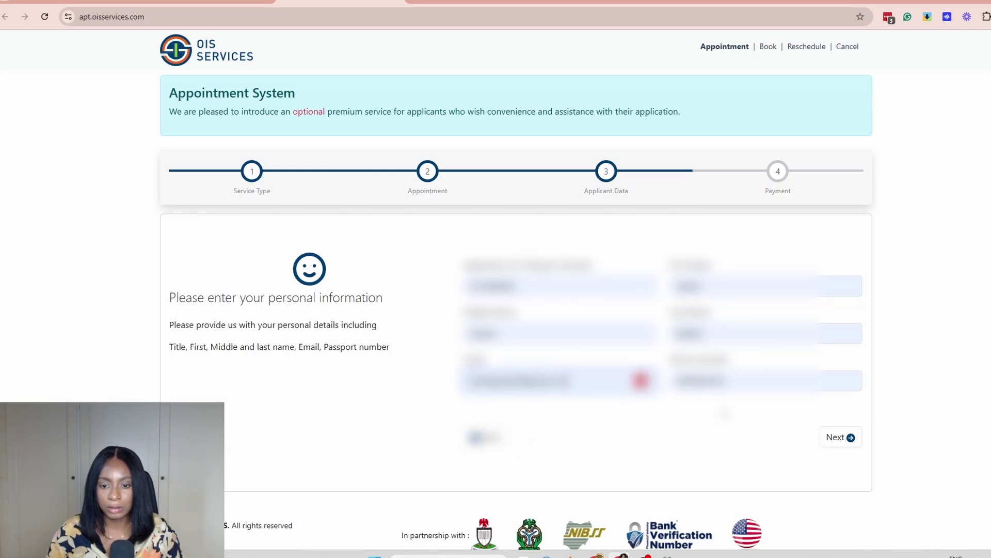
pyautogui.click(764, 383)
pyautogui.click(772, 410)
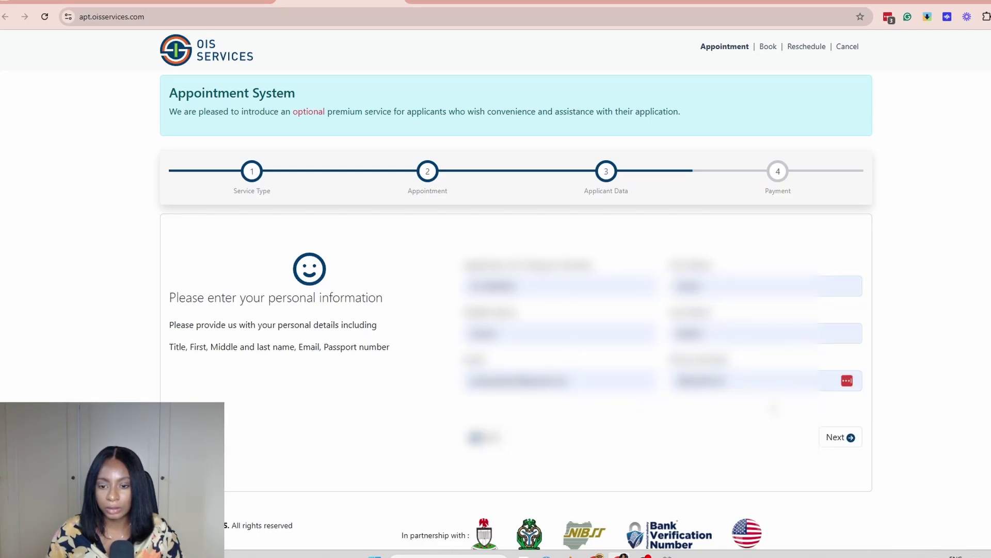
pyautogui.click(836, 439)
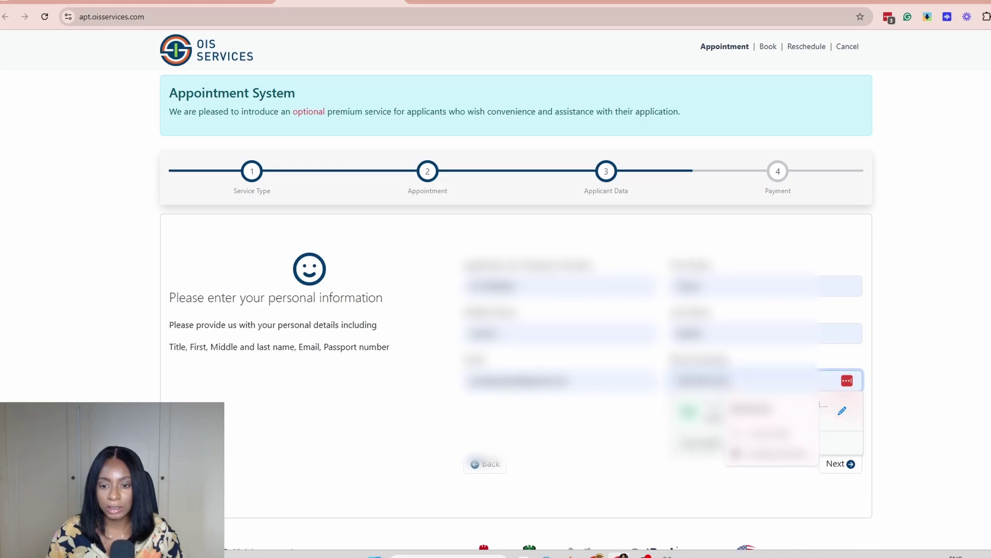
# - Add the international country code to the applicant's phone number and submit the booking
pyautogui.click(680, 382)
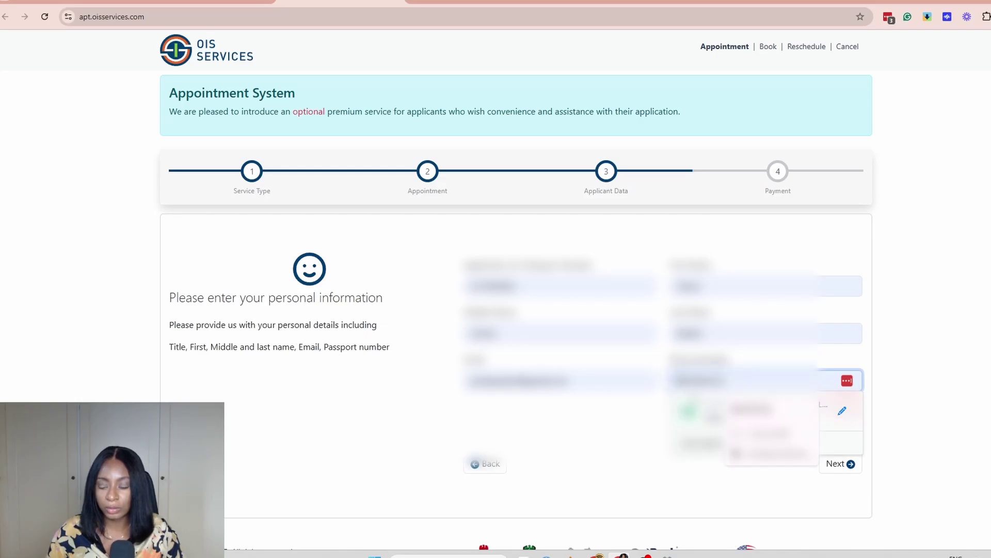
pyautogui.write('+1')
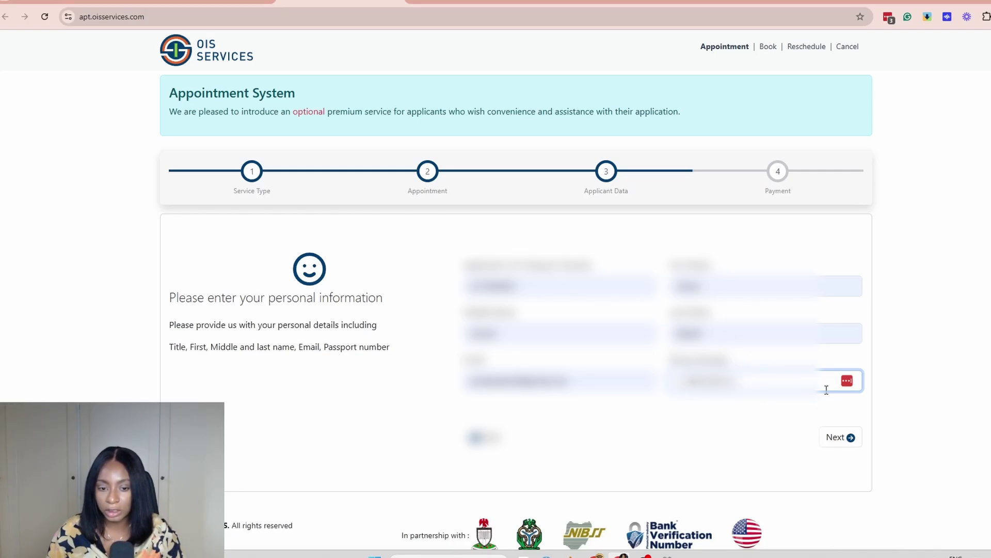
pyautogui.click(836, 438)
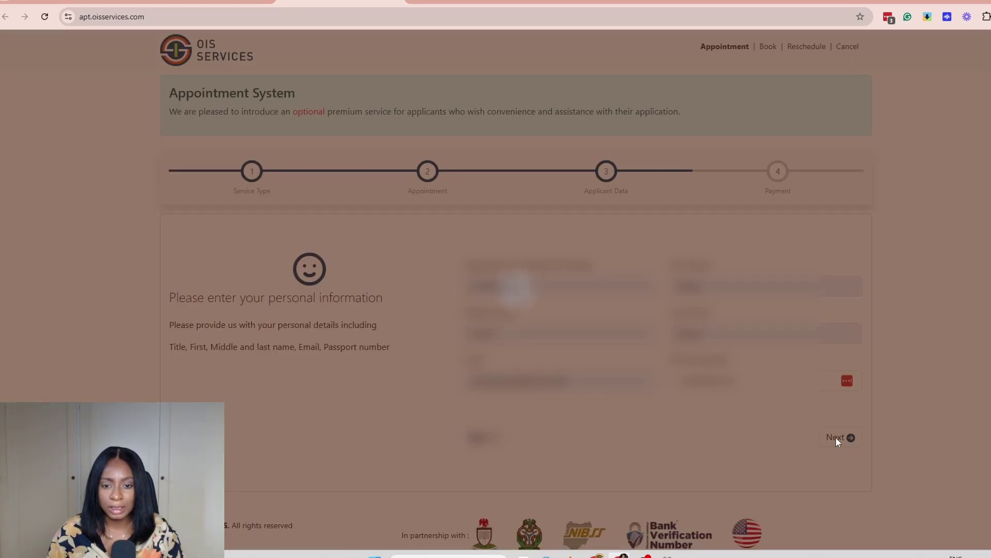
# - Review the booking confirmation, download the appointment booking slip and open the PDF
pyautogui.scroll(-1, 495, 279)
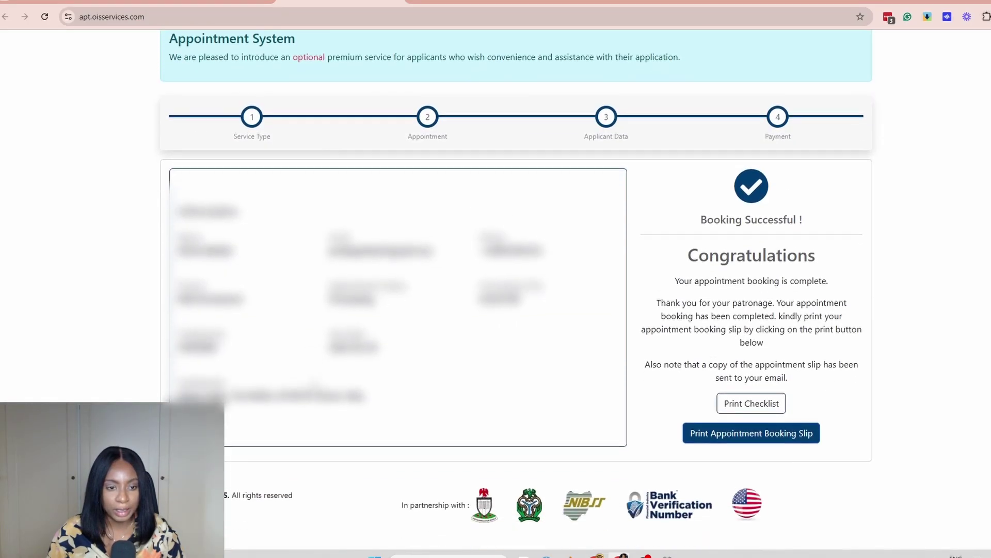
pyautogui.scroll(1, 495, 289)
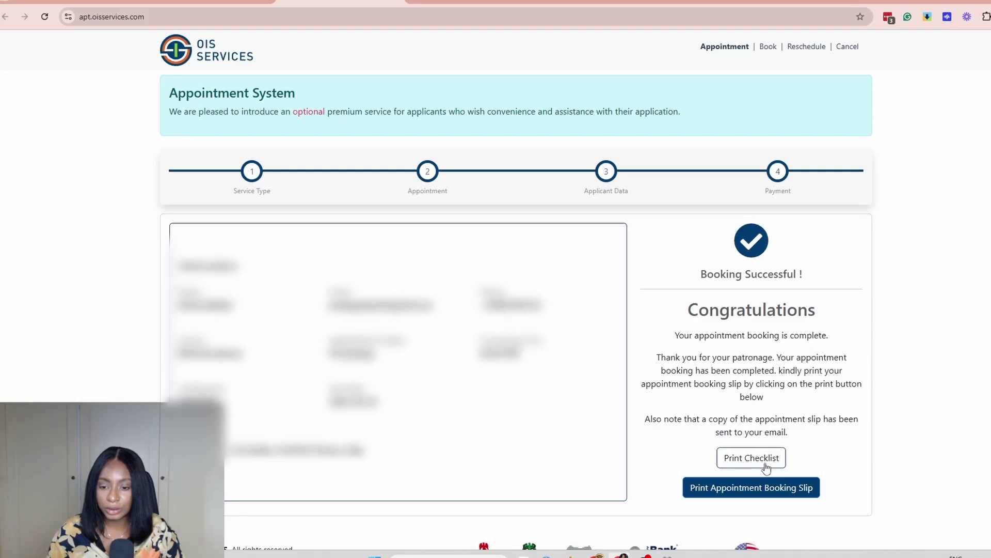
pyautogui.click(725, 490)
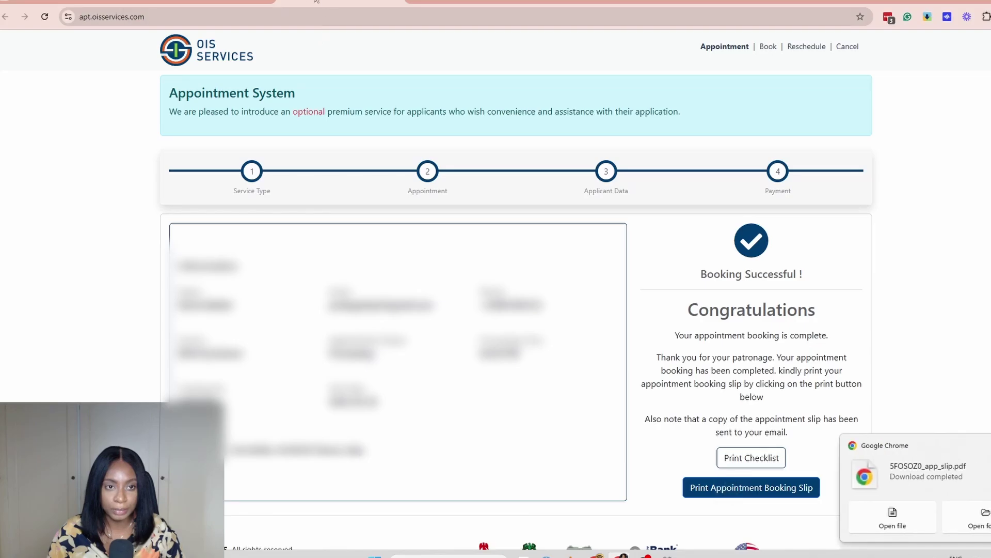
pyautogui.click(897, 516)
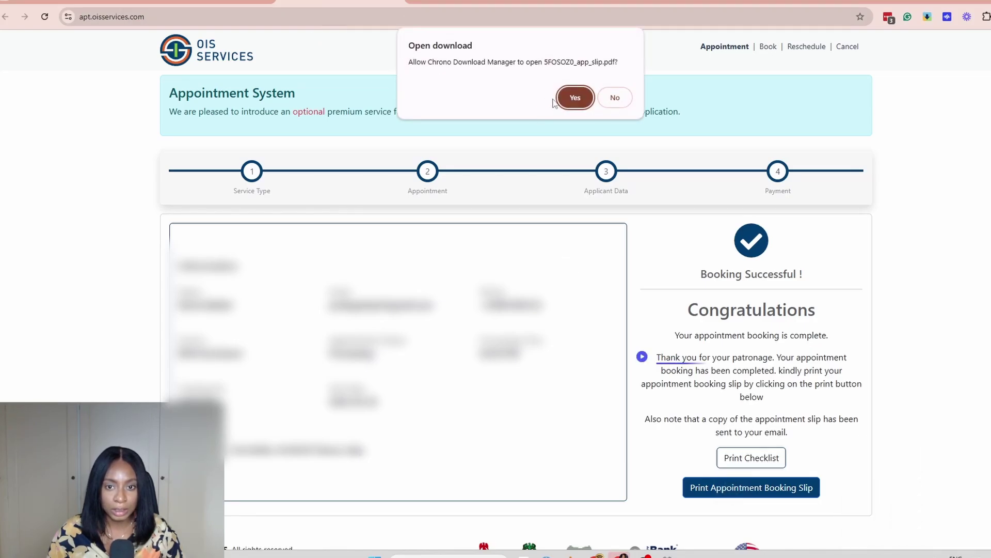
pyautogui.click(572, 98)
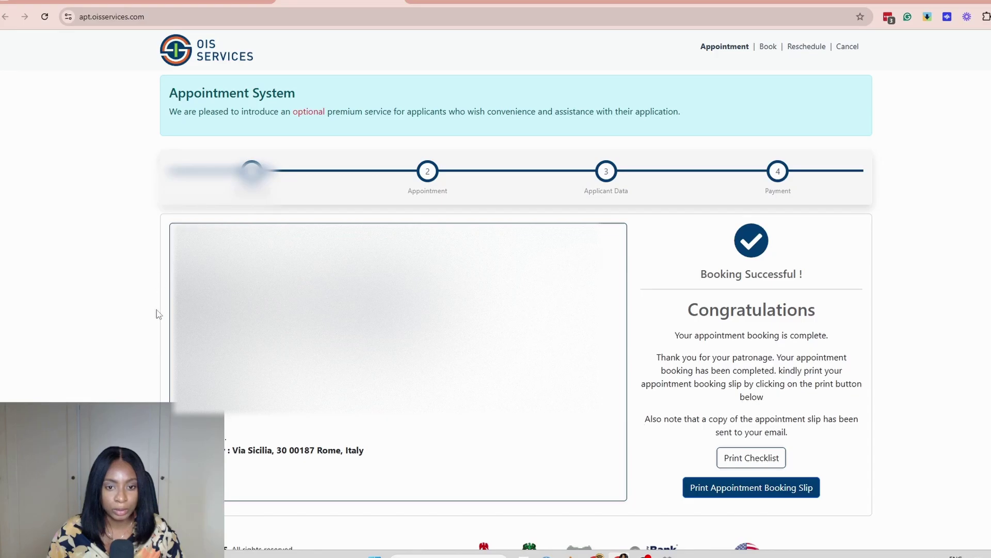
# - Go to the Reschedule booking form and activate its Tracking Number field
pyautogui.scroll(-1, 510, 402)
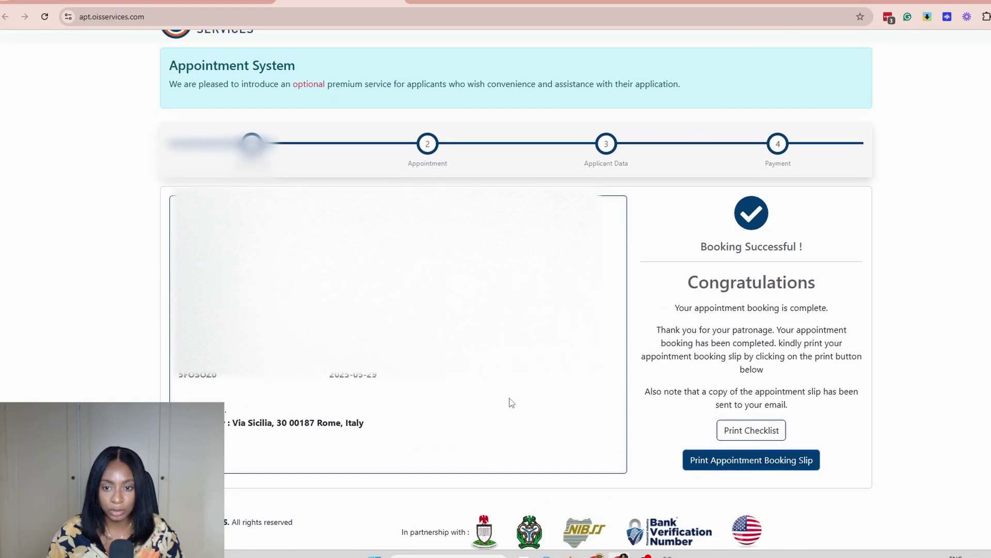
pyautogui.scroll(1, 512, 402)
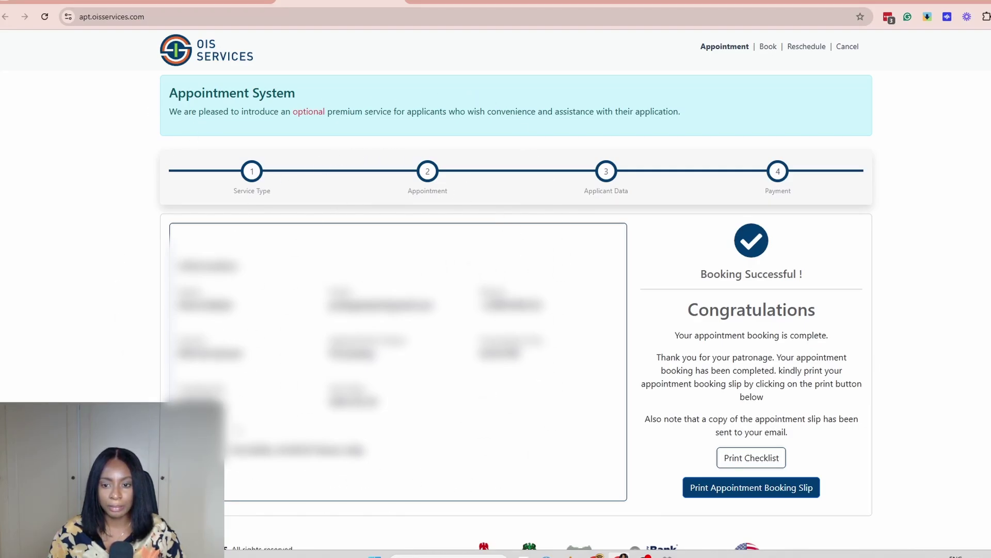
pyautogui.click(791, 47)
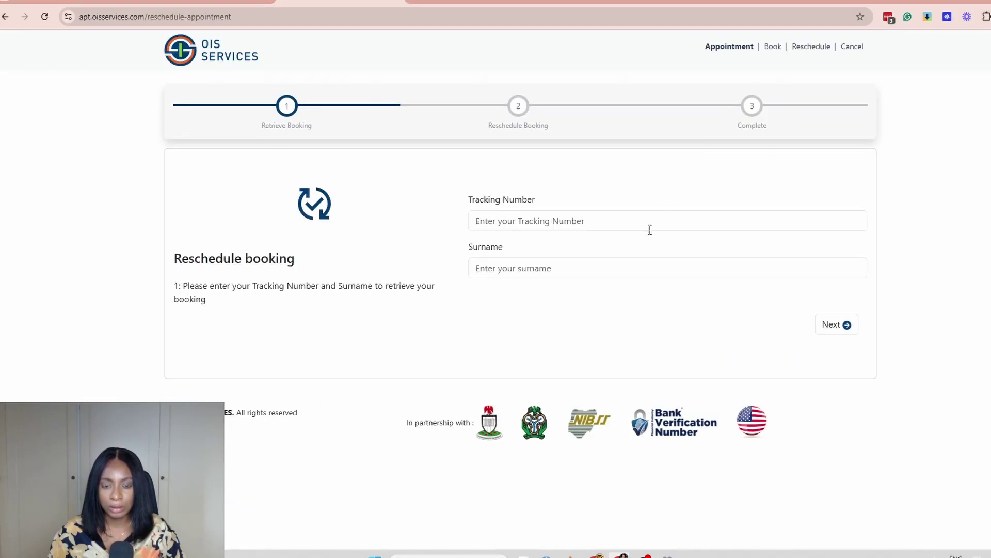
pyautogui.click(649, 229)
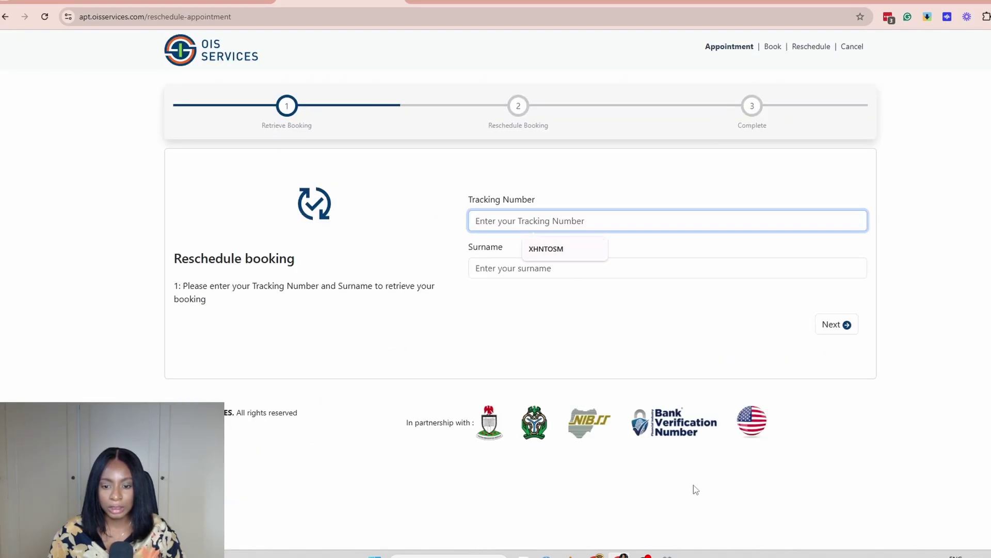
# - Switch to the BVN Enrolment Acknowledgment Slip and copy the booking's tracking number
pyautogui.click(462, 9)
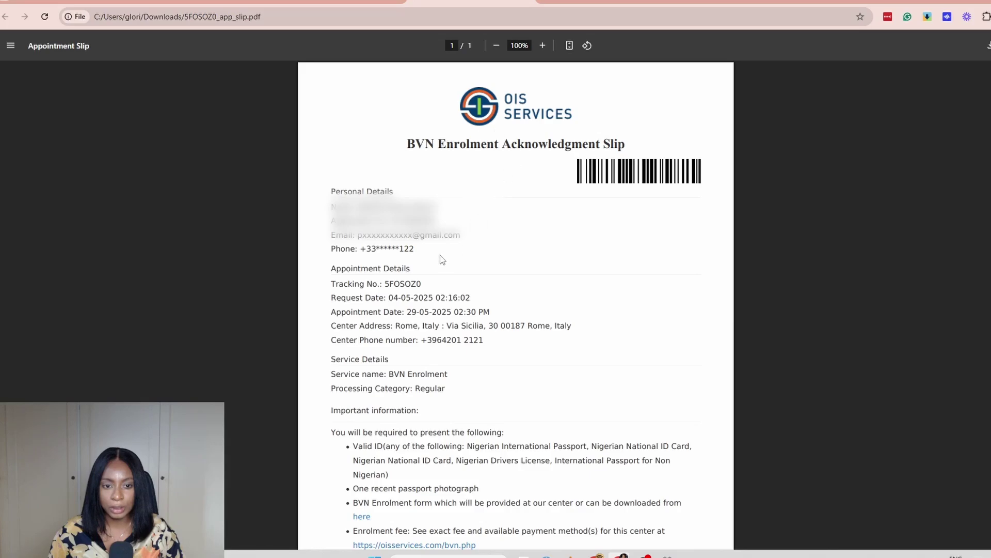
pyautogui.scroll(-1, 441, 258)
pyautogui.scroll(1, 508, 186)
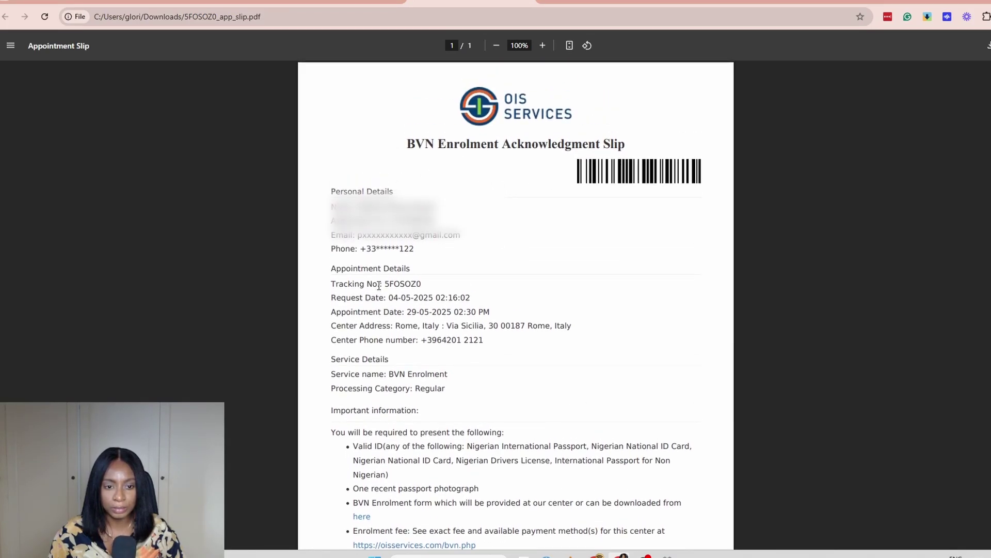
pyautogui.moveTo(384, 283); pyautogui.dragTo(426, 283)
pyautogui.click(431, 283)
pyautogui.moveTo(384, 283); pyautogui.dragTo(424, 285)
pyautogui.hotkey('ctrl', 'c')
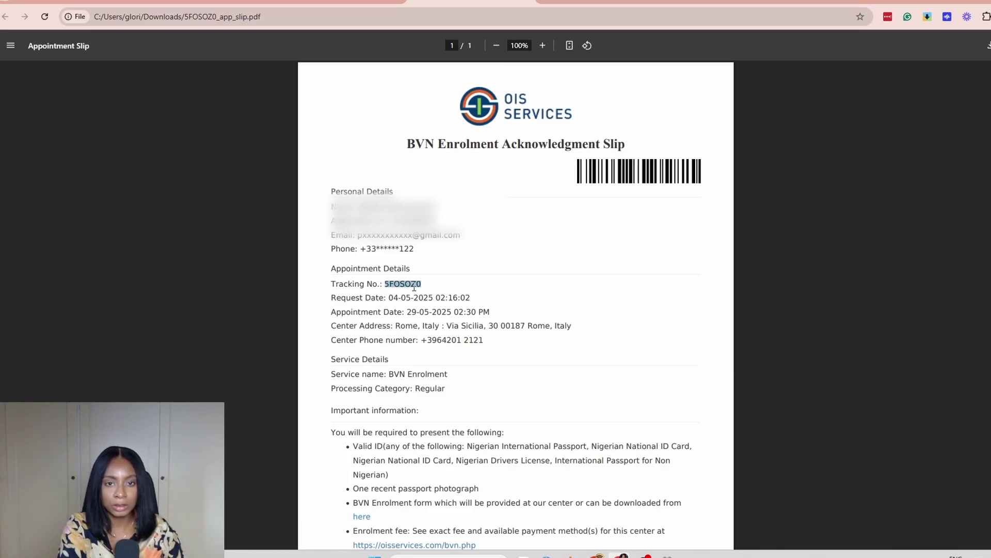
# - Retrieve the booking on the Reschedule booking form using the copied tracking number and the applicant's surname
pyautogui.click(341, 2)
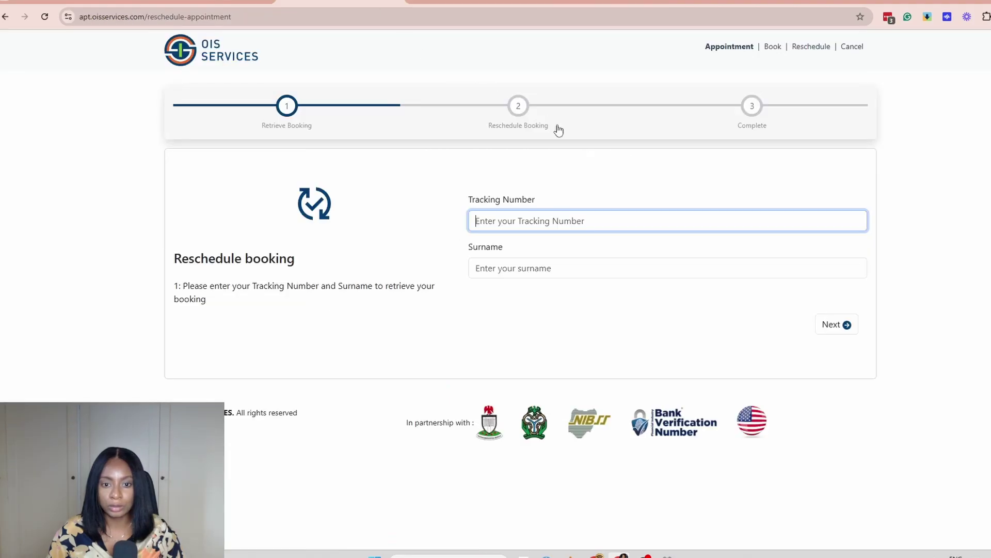
pyautogui.click(588, 221)
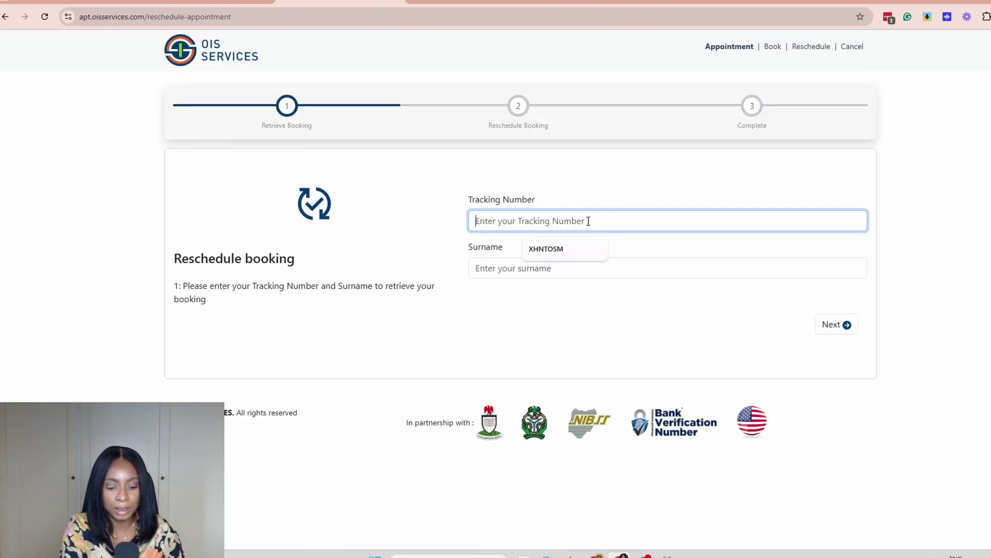
pyautogui.hotkey('ctrl', 'v')
pyautogui.click(581, 269)
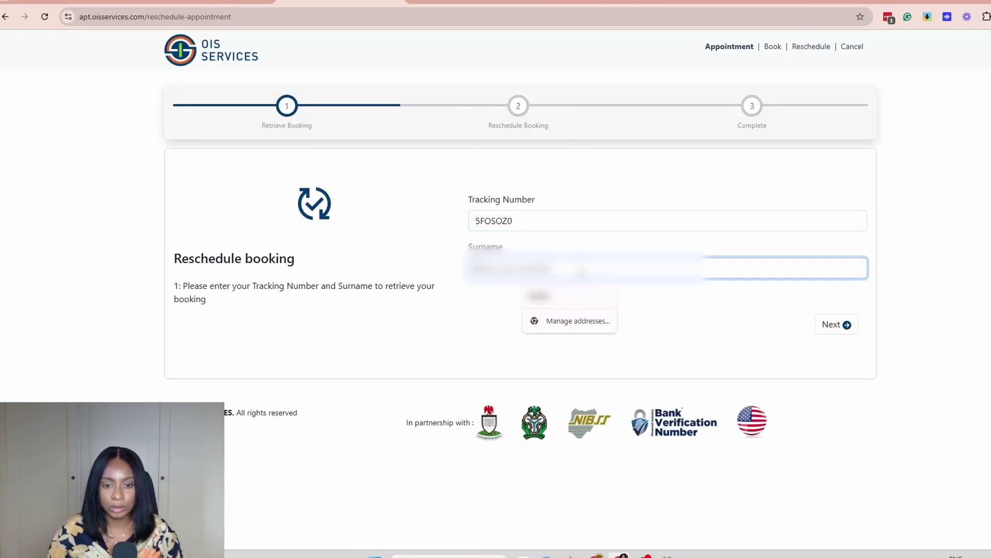
pyautogui.click(568, 304)
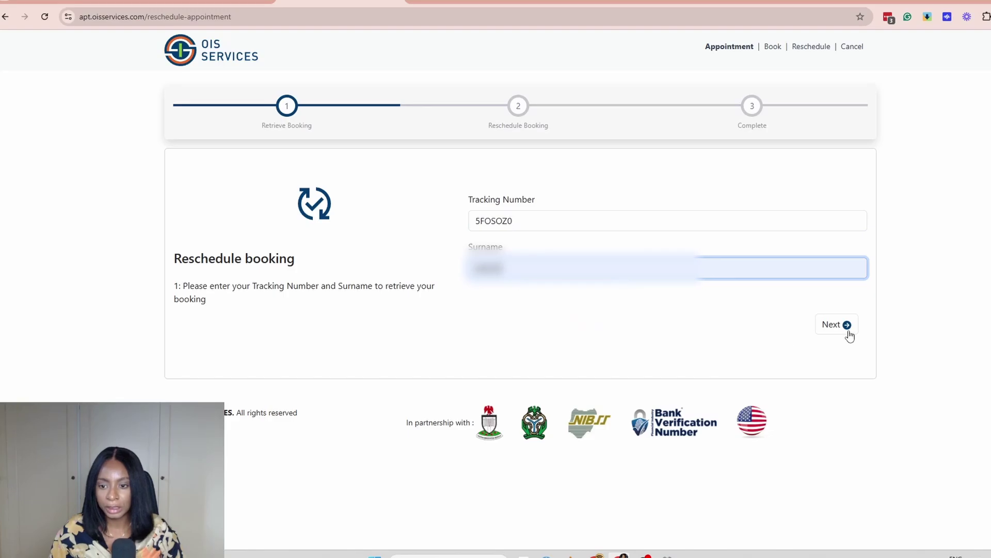
pyautogui.click(845, 326)
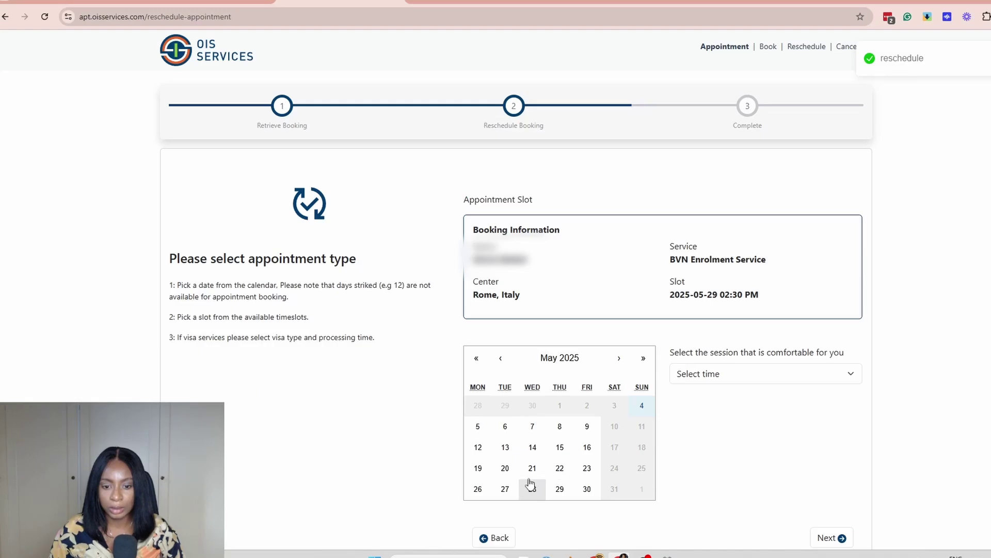
# - Choose 17 July 2025 at 02:30 PM as the new appointment slot
pyautogui.click(619, 360)
pyautogui.click(620, 360)
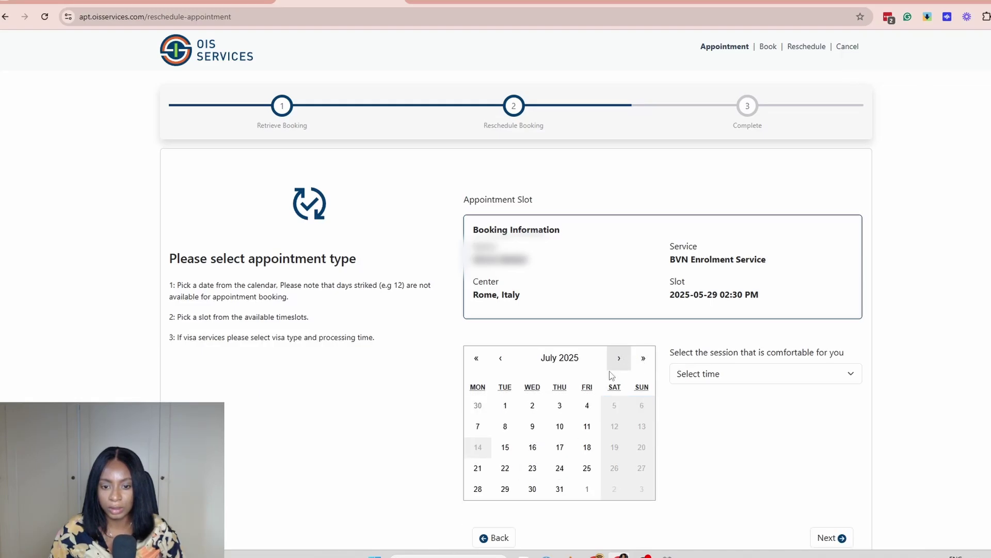
pyautogui.click(560, 448)
pyautogui.click(712, 385)
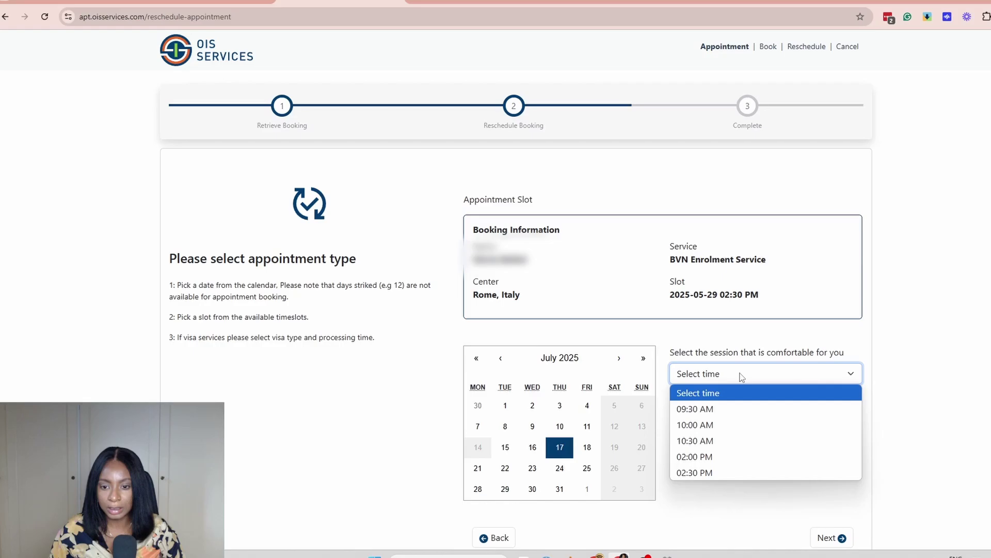
pyautogui.click(723, 468)
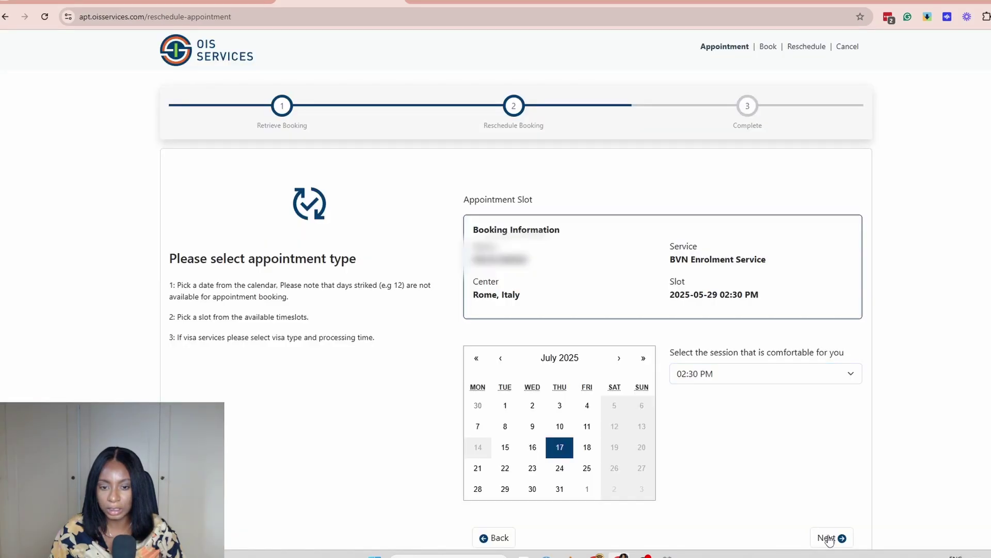
# - Submit the new slot and confirm rescheduling the appointment
pyautogui.click(826, 537)
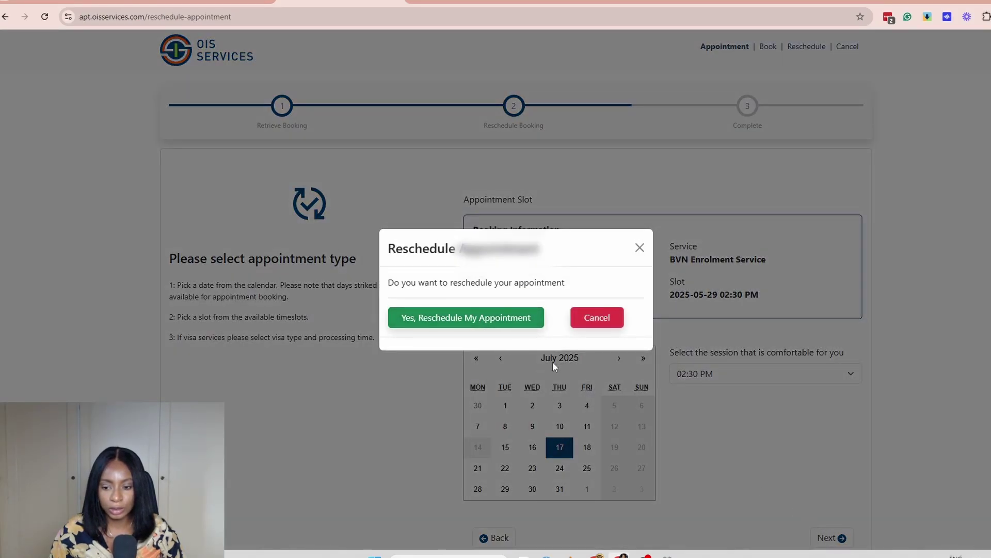
pyautogui.click(633, 250)
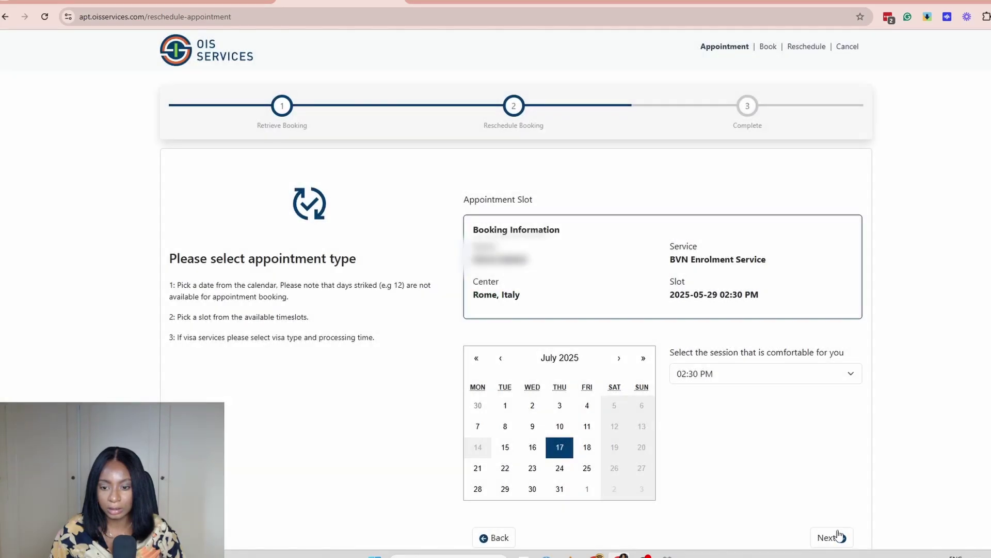
pyautogui.click(835, 537)
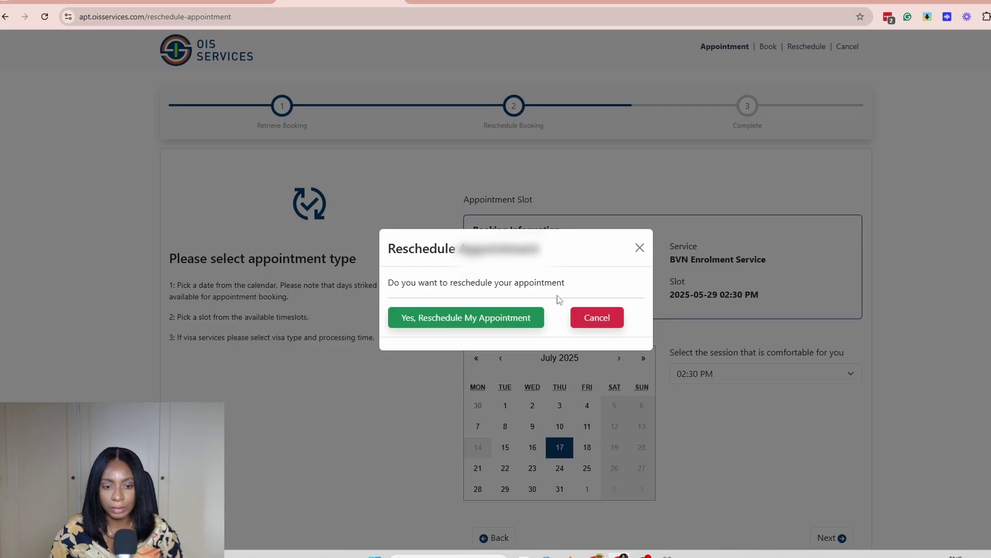
pyautogui.click(490, 317)
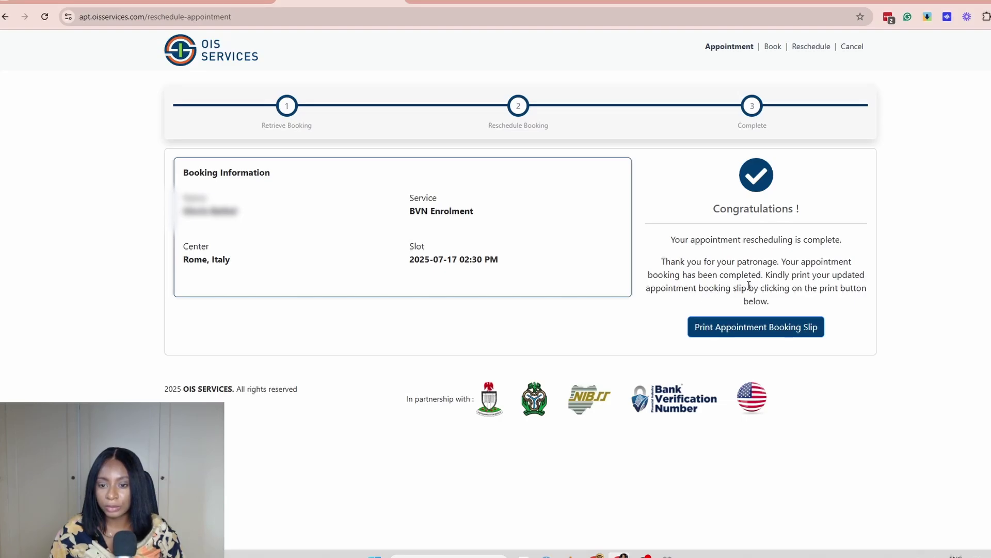
# - Download the updated appointment booking slip, open the PDF and check its rescheduling and appointment dates
pyautogui.click(754, 323)
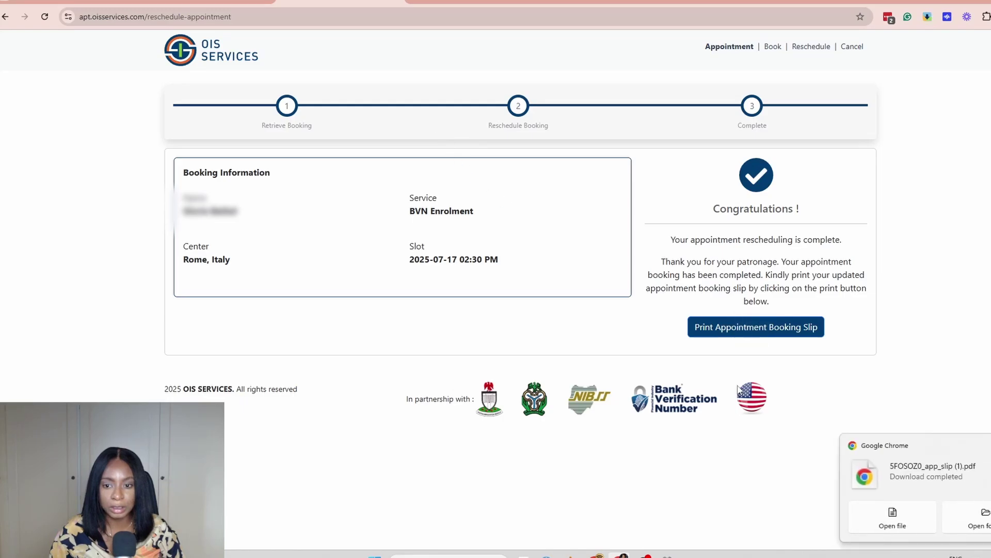
pyautogui.click(895, 521)
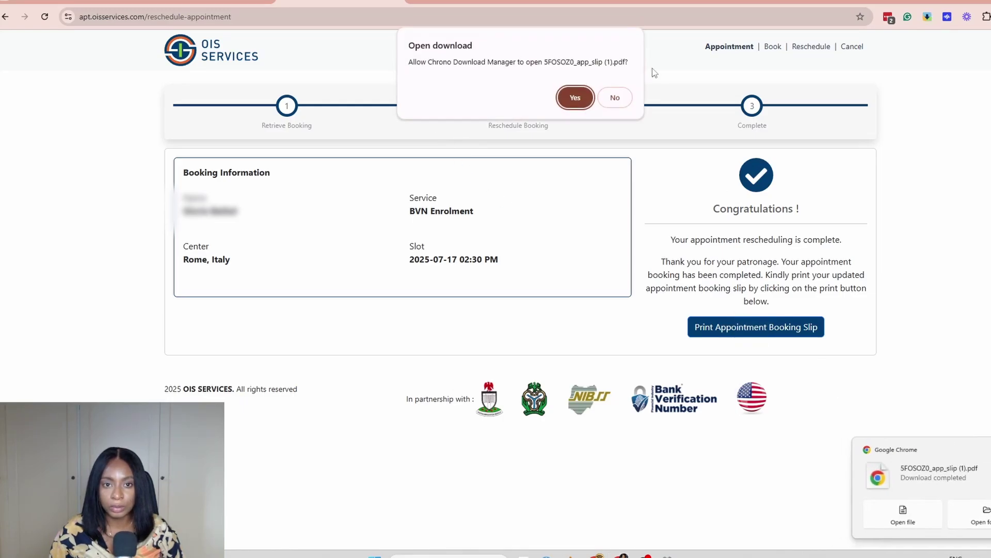
pyautogui.click(575, 97)
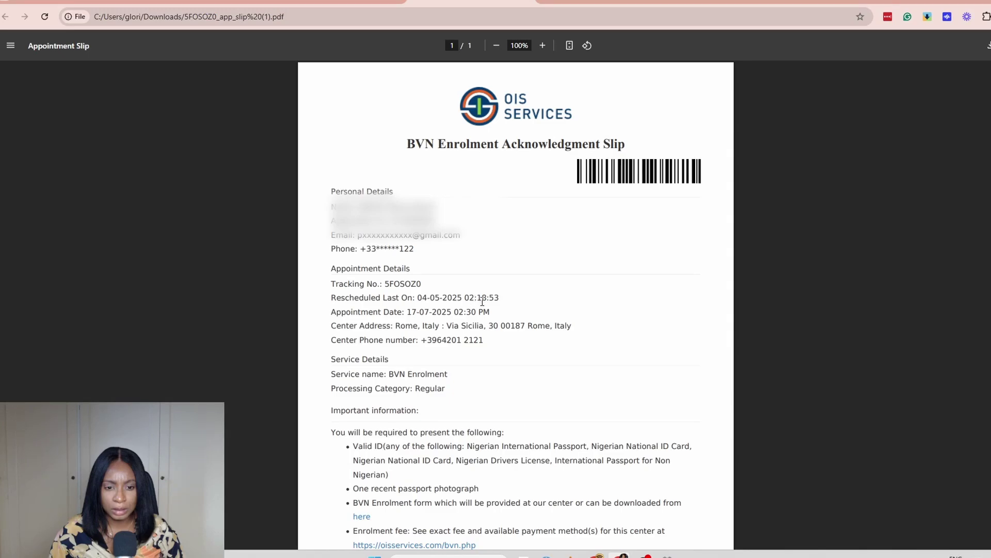
pyautogui.moveTo(436, 298); pyautogui.dragTo(448, 302)
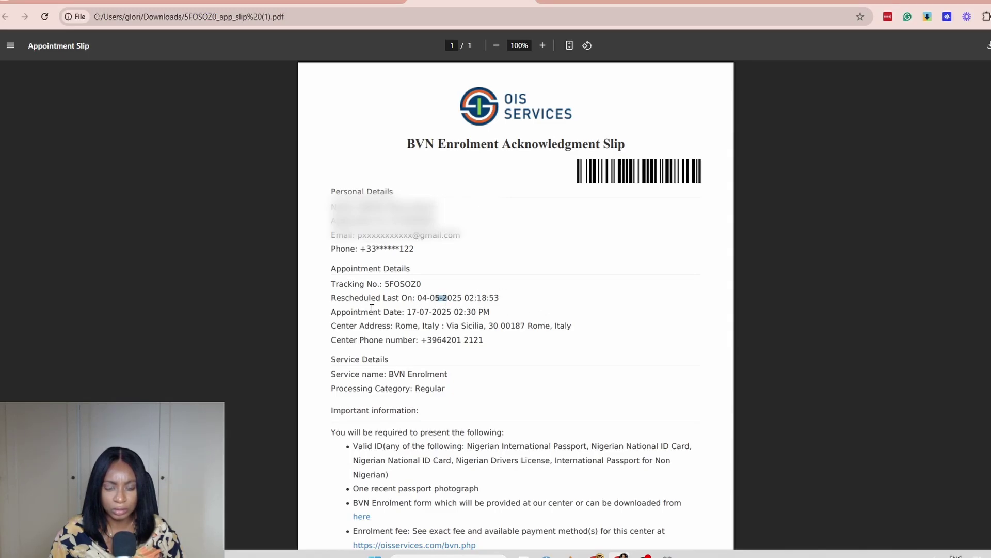
pyautogui.click(525, 310)
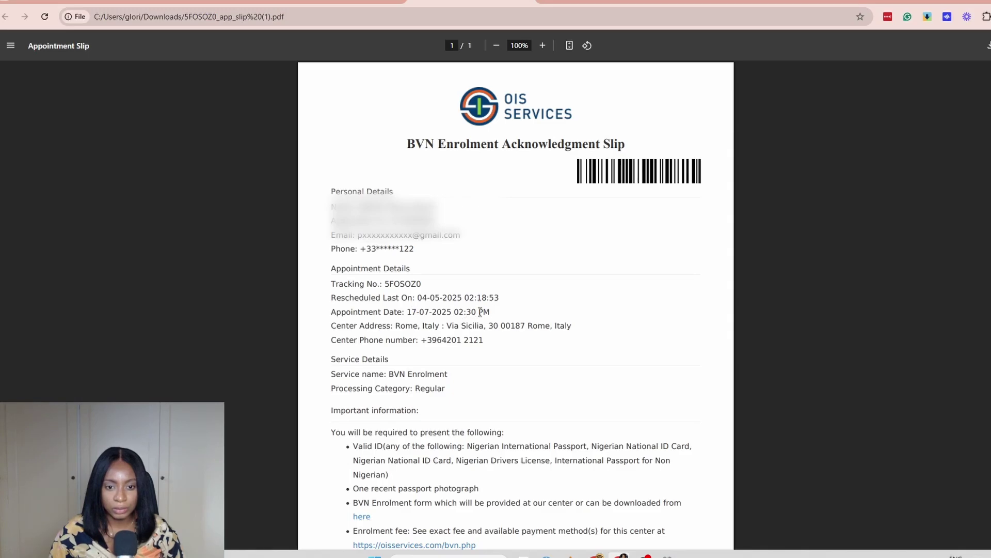
# - Return to the OIS Service appointment page and open the appointment cancellation form
pyautogui.click(367, 3)
pyautogui.click(596, 4)
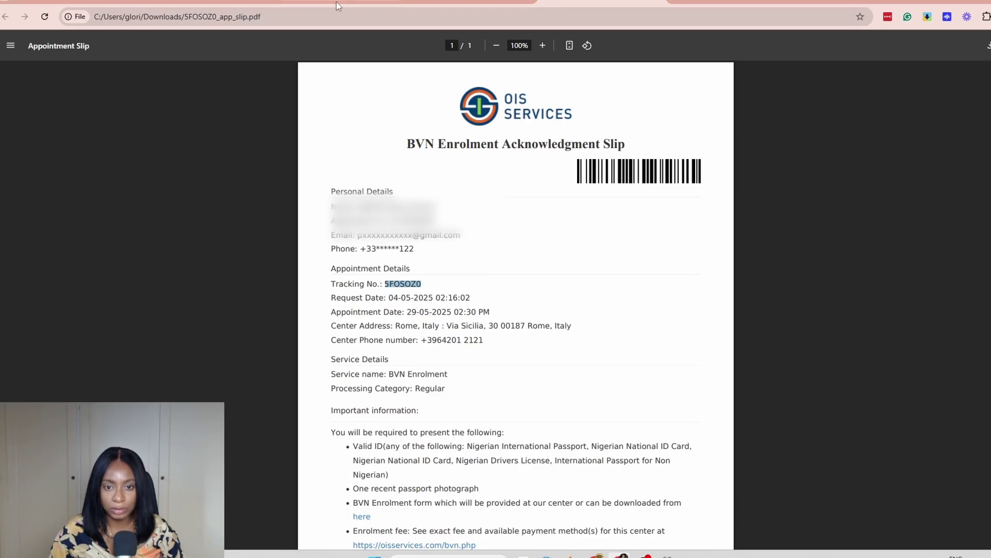
pyautogui.moveTo(336, 2)
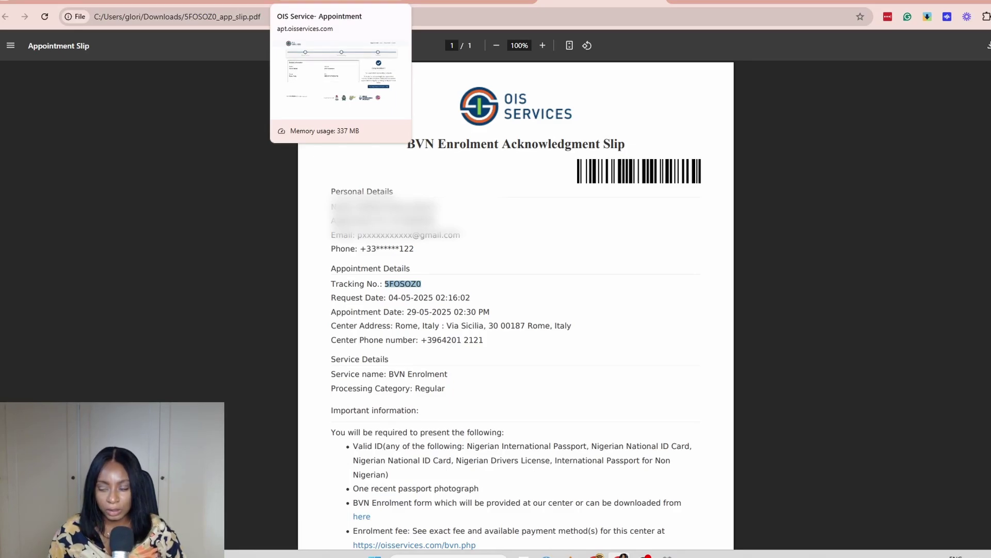
pyautogui.click(336, 1)
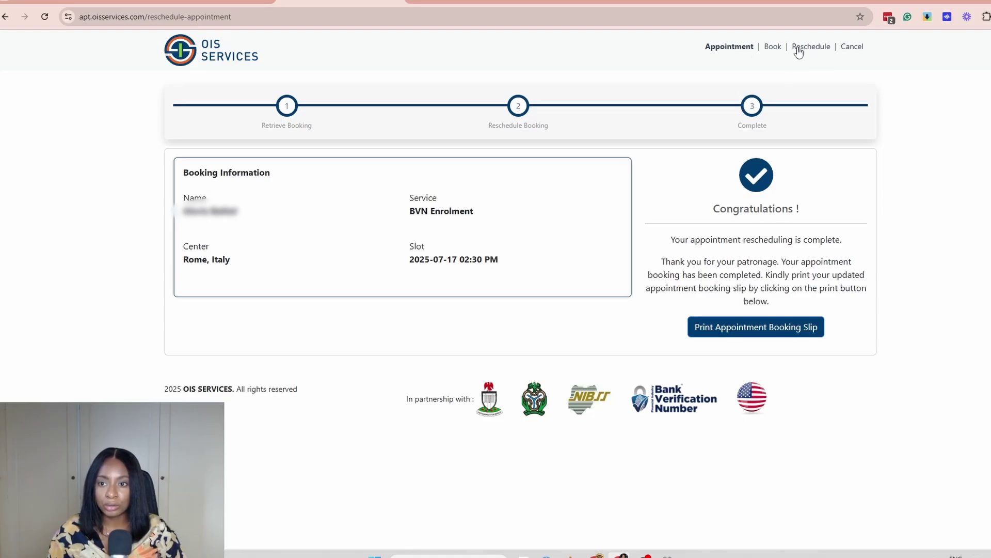
pyautogui.click(852, 48)
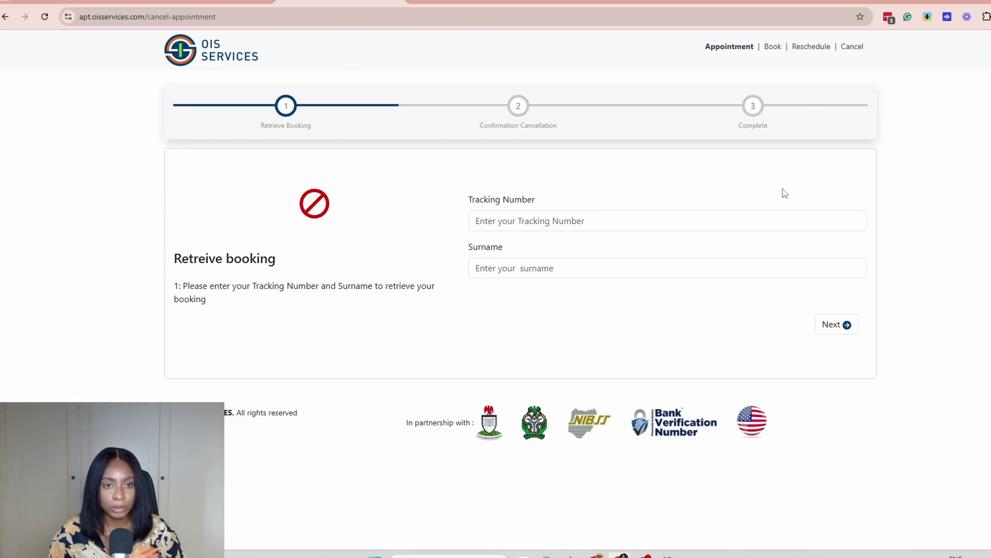
# - Fill in the booking's tracking number and the applicant's surname on the cancellation form
pyautogui.click(587, 220)
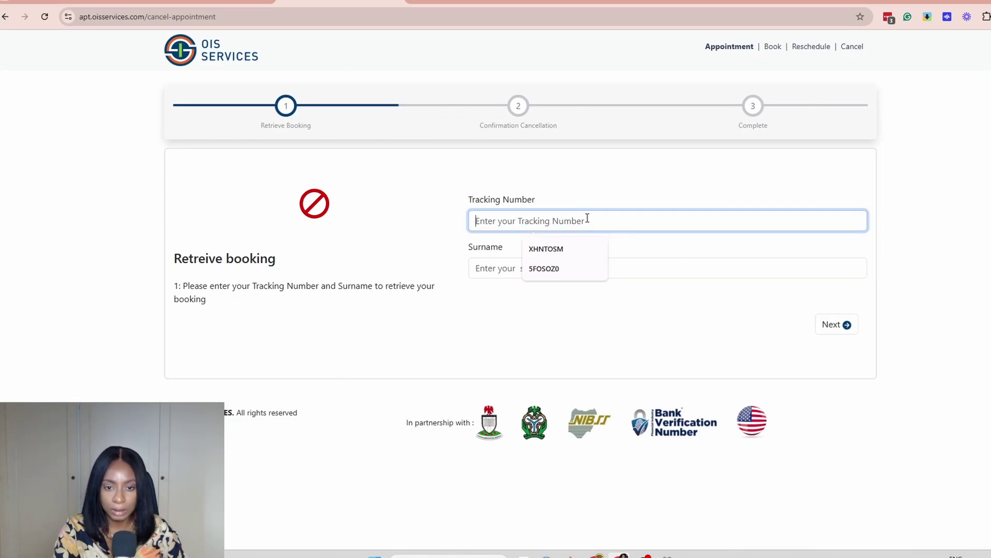
pyautogui.click(543, 268)
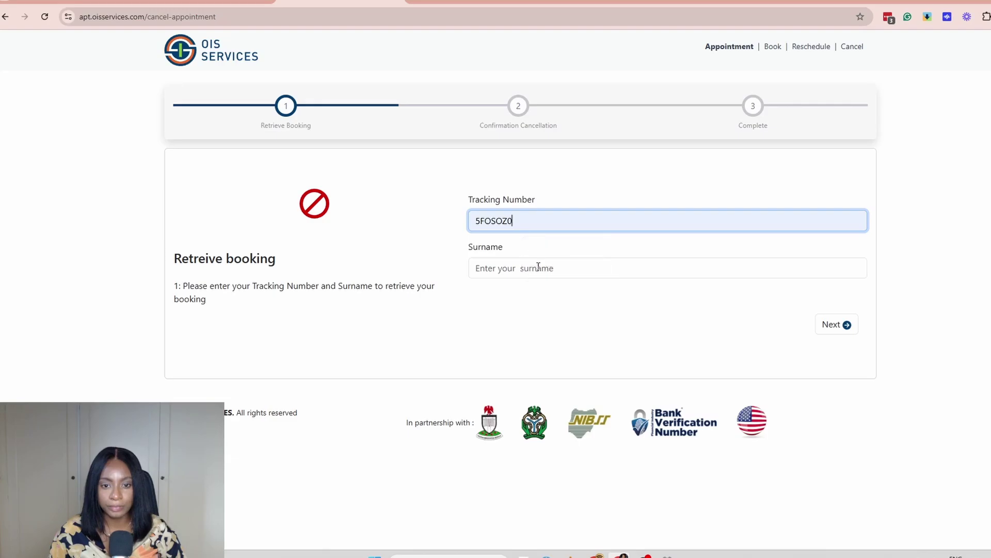
pyautogui.click(537, 268)
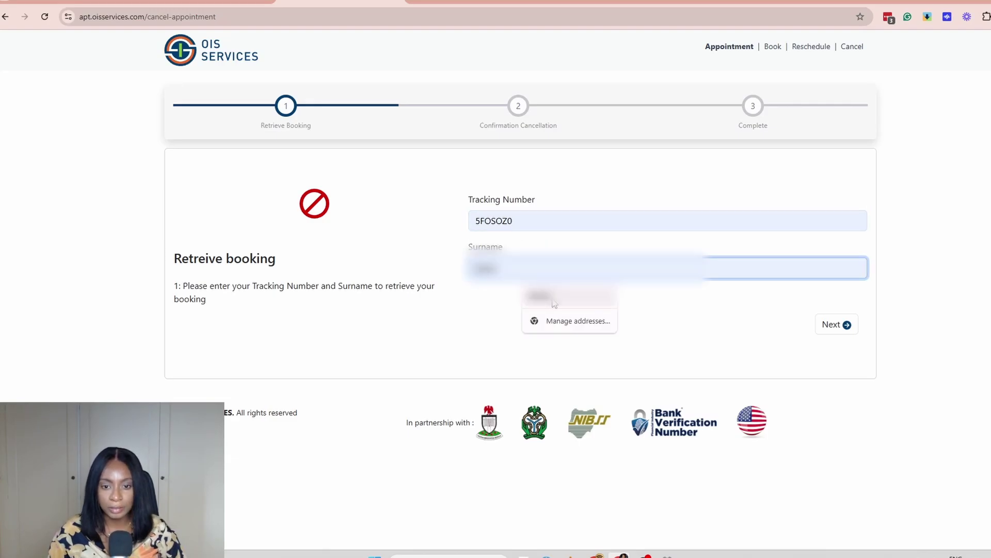
pyautogui.press('Return')
# - Retrieve the BVN enrolment booking and confirm the cancellation of the appointment
pyautogui.click(840, 327)
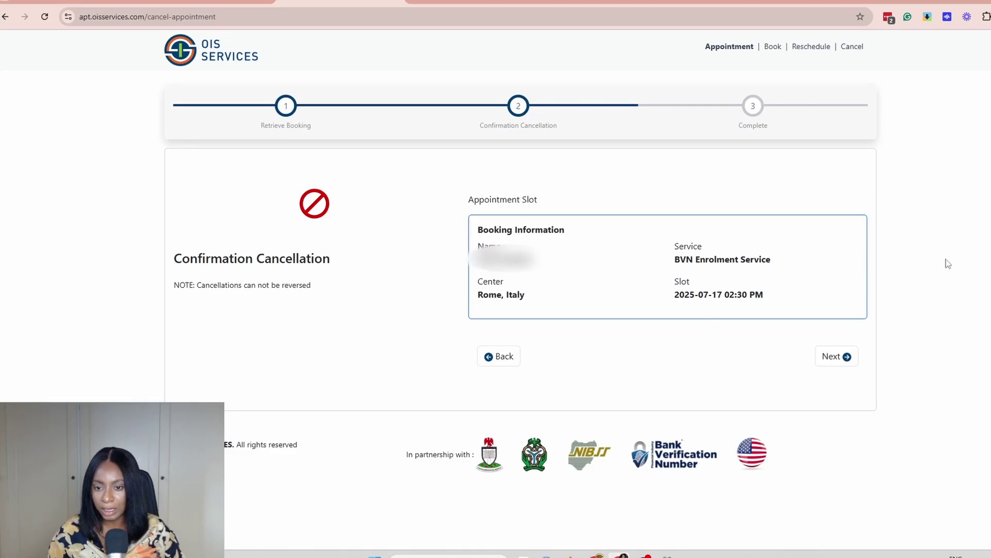
pyautogui.click(835, 359)
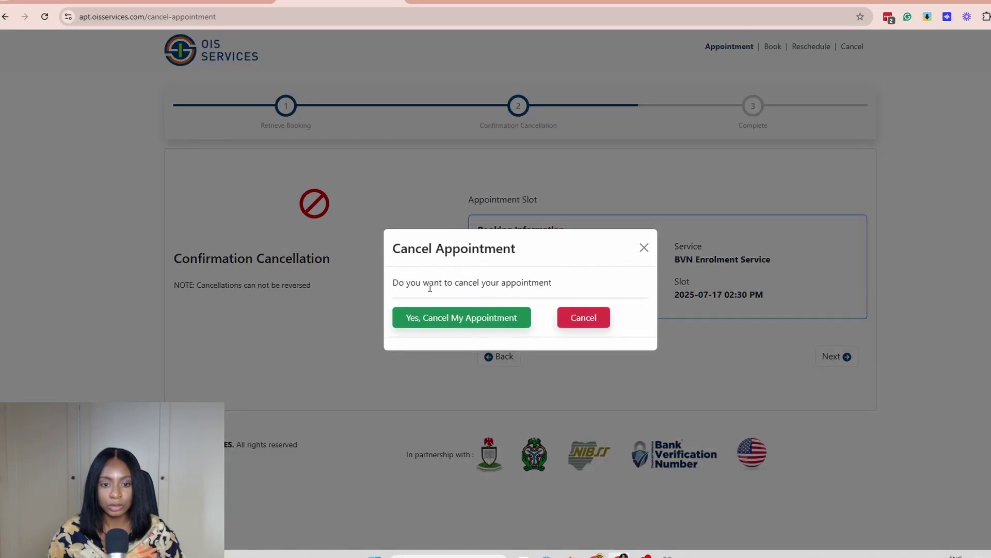
pyautogui.click(481, 319)
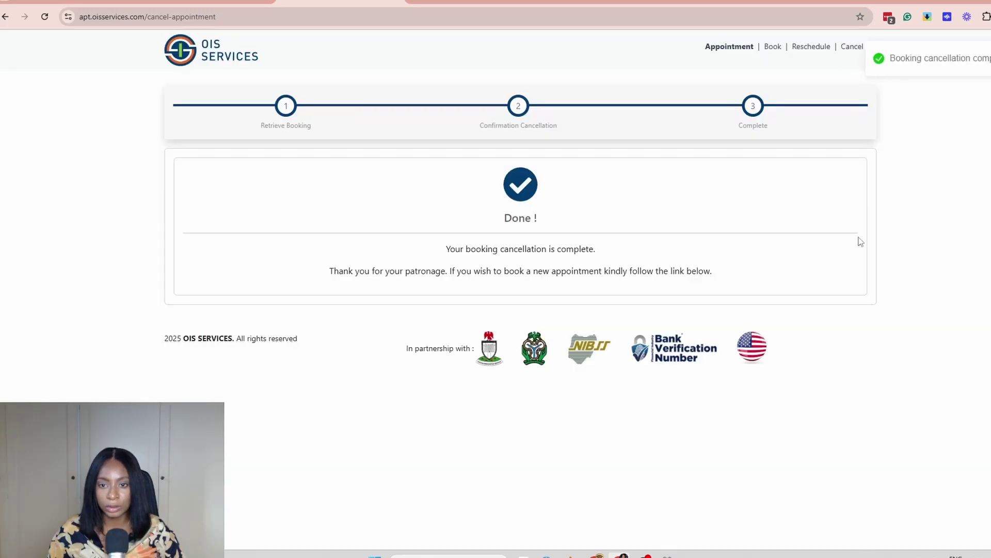